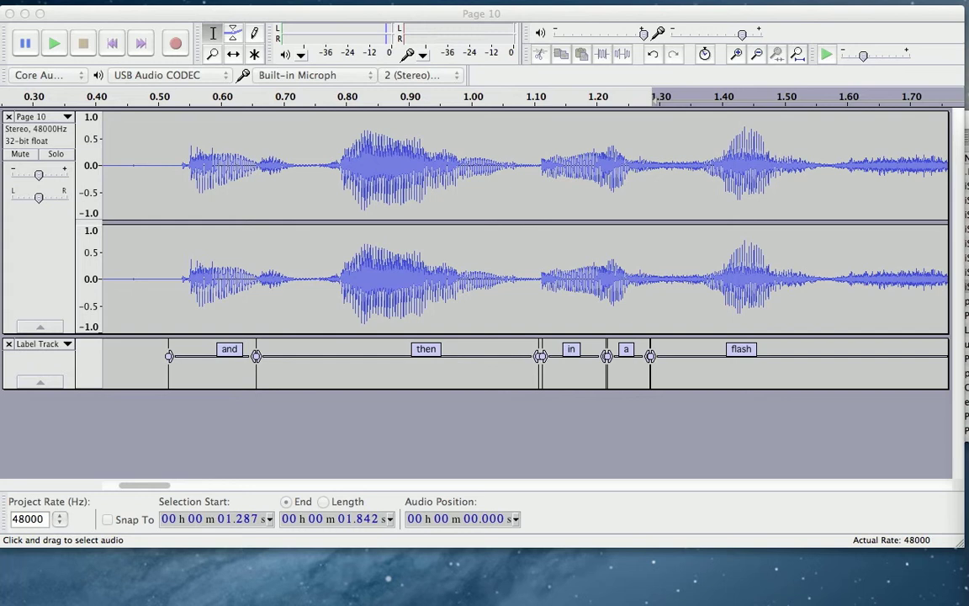
- Import the audio file Page 6.mp3 from the Audio by Page #1 folder
{"action": "left_click", "coordinate": [439, 9]}
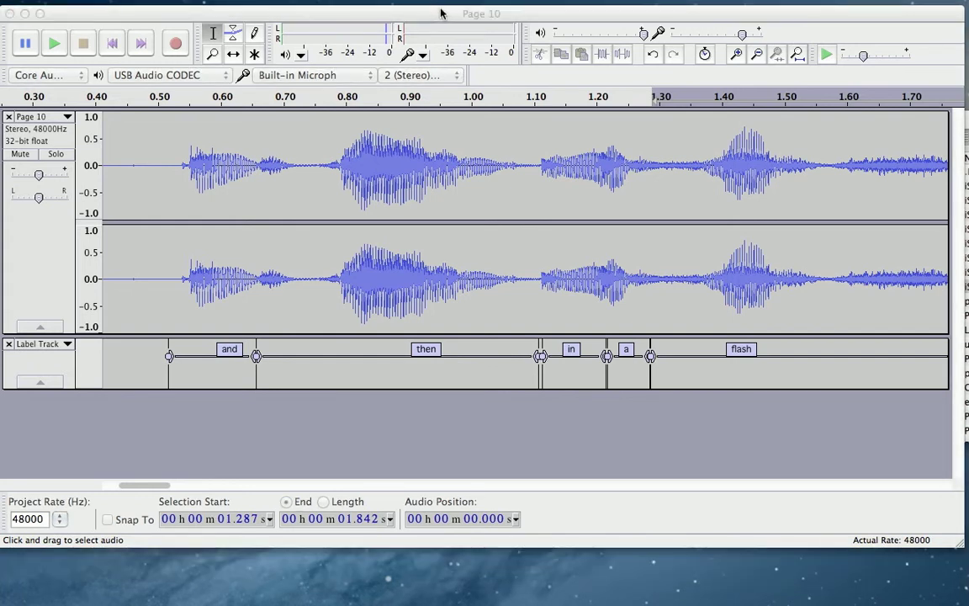
{"action": "key", "text": "super+shift+i"}
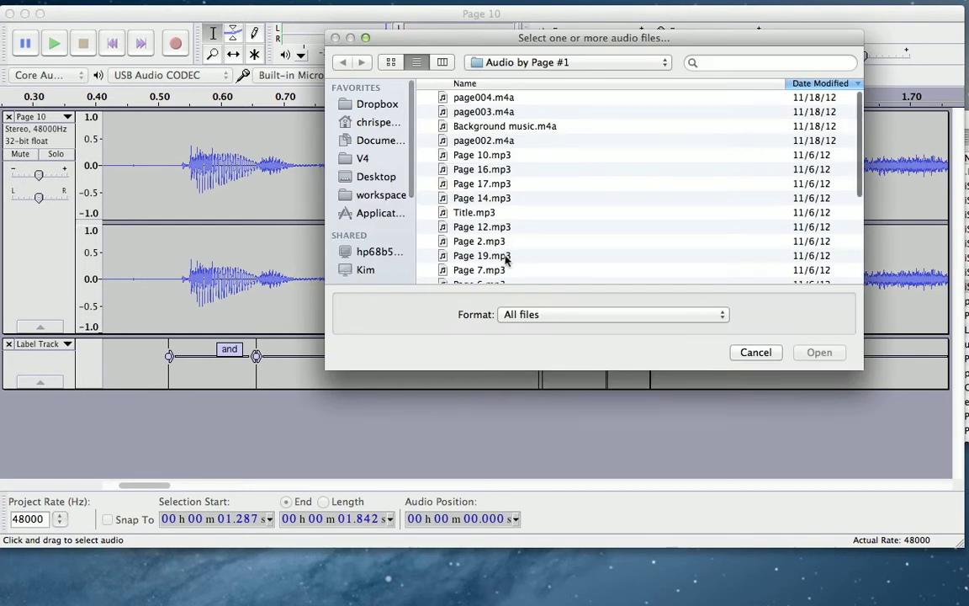
{"action": "scroll", "coordinate": [500, 247], "scroll_direction": "down", "scroll_amount": 3}
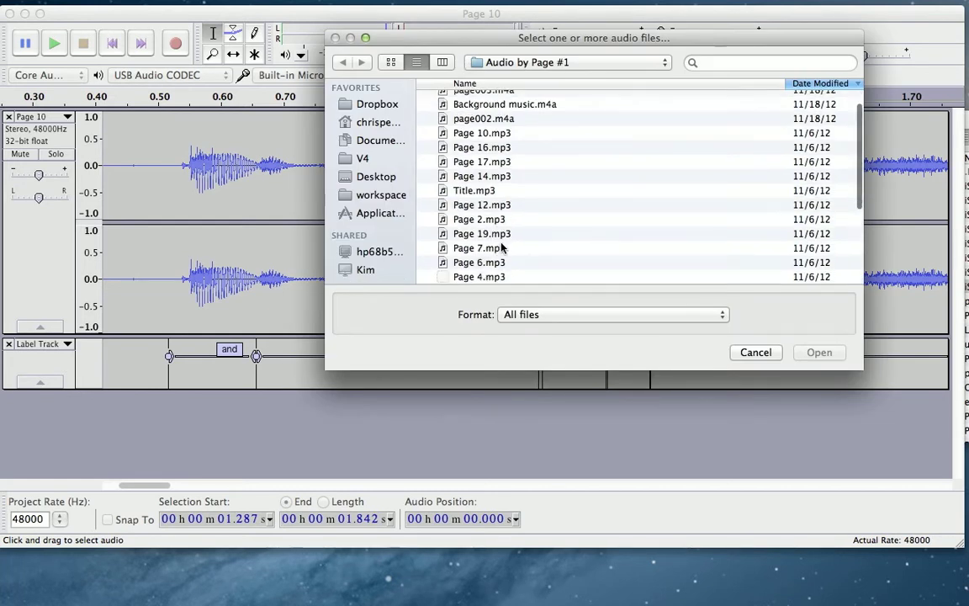
{"action": "double_click", "coordinate": [496, 260]}
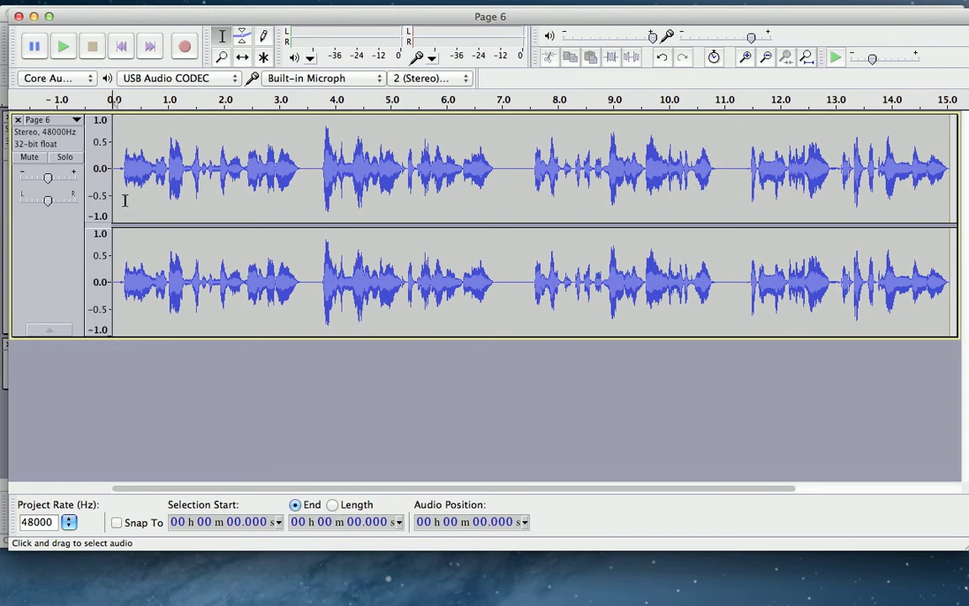
- Play the Page 6 narration from about 0.194 s to hear its opening words
{"action": "left_click_drag", "start_coordinate": [126, 201], "coordinate": [149, 205]}
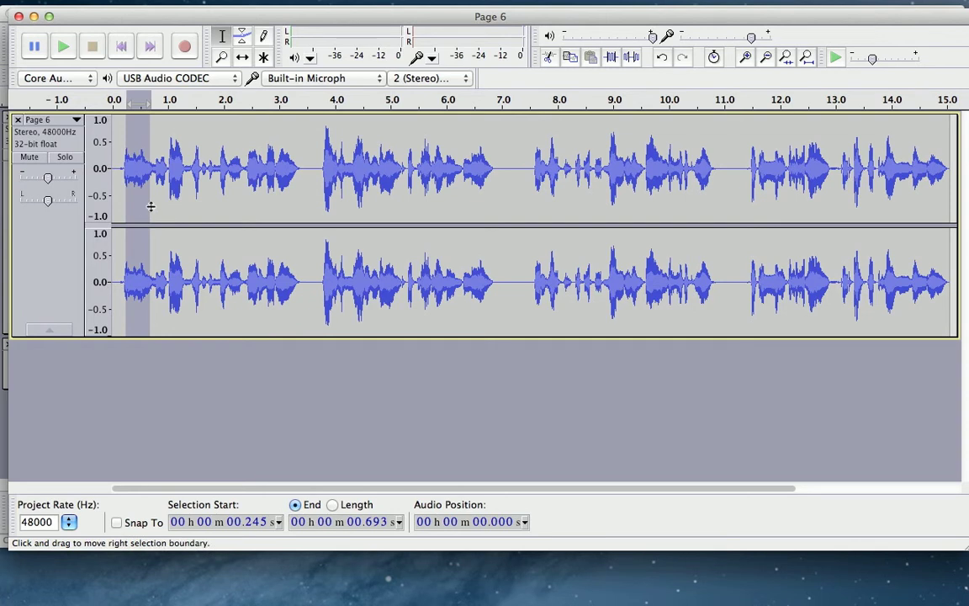
{"action": "left_click", "coordinate": [746, 56]}
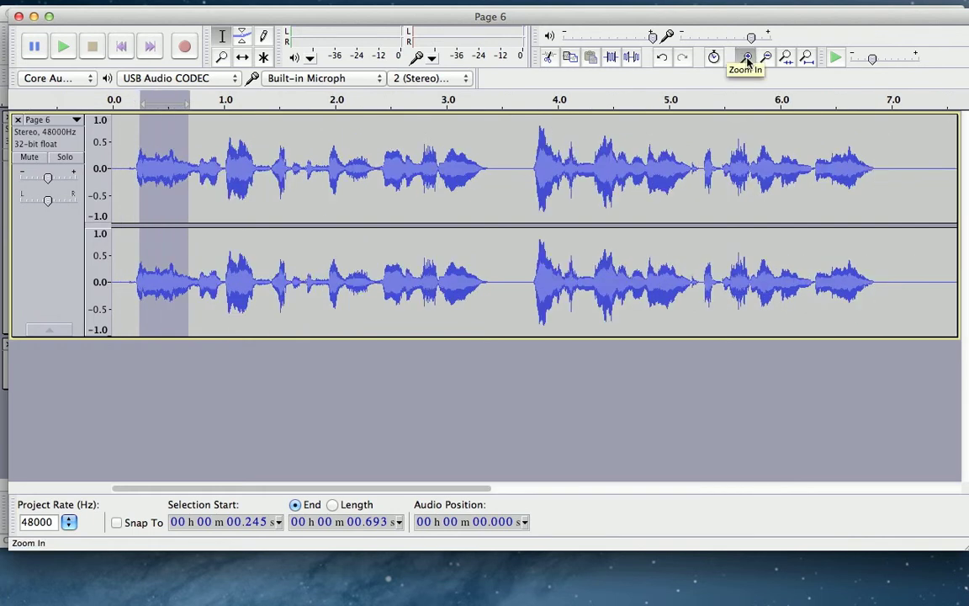
{"action": "left_click", "coordinate": [746, 57]}
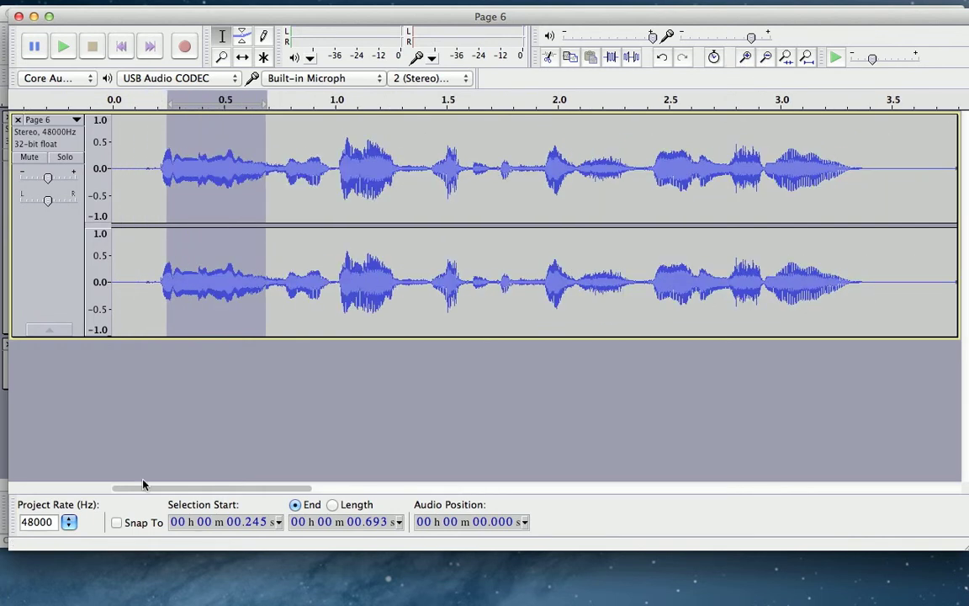
{"action": "left_click", "coordinate": [158, 260]}
{"action": "key", "text": "space"}
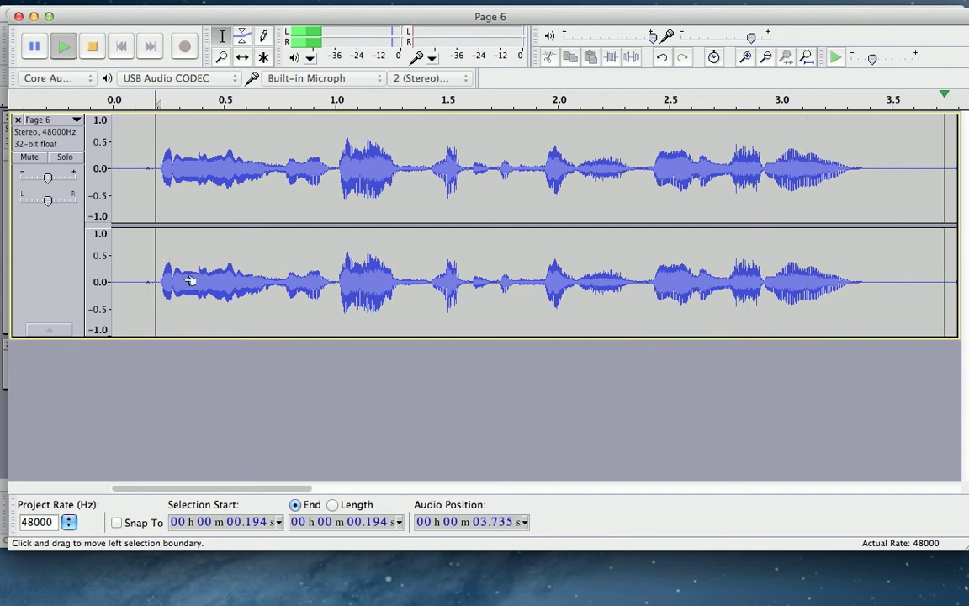
{"action": "key", "text": "space"}
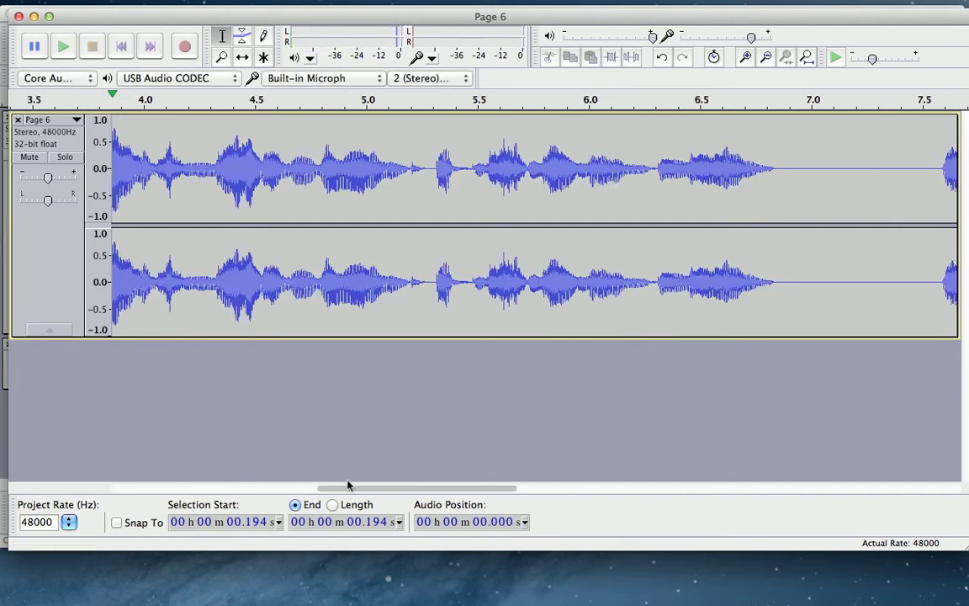
- Select the first spoken word from about 0.212 s to 0.275 s, audition it and label it "the"
{"action": "left_click_drag", "start_coordinate": [345, 490], "coordinate": [225, 495]}
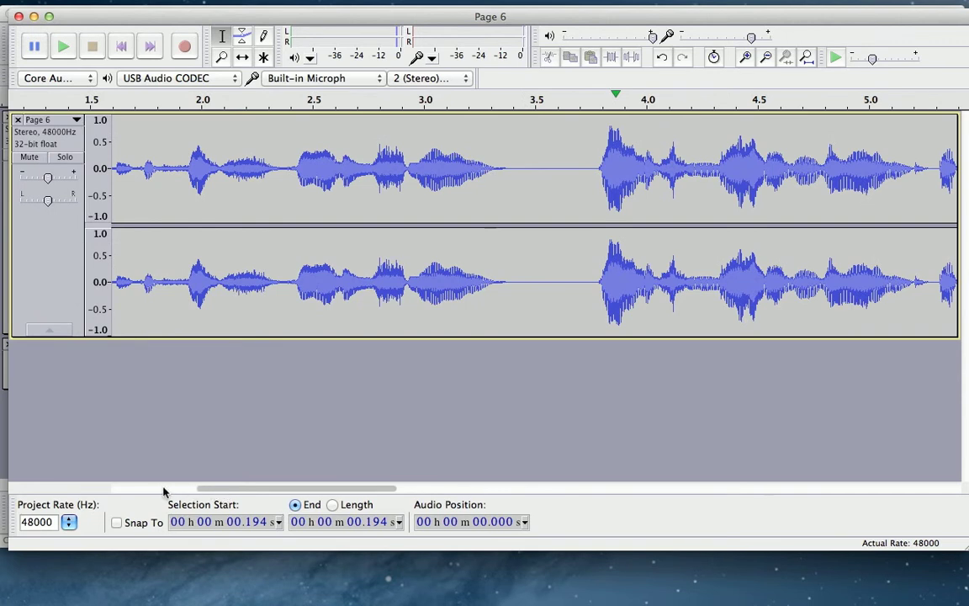
{"action": "scroll", "coordinate": [206, 303], "scroll_direction": "left", "scroll_amount": 5}
{"action": "scroll", "coordinate": [177, 489], "scroll_direction": "left", "scroll_amount": 2}
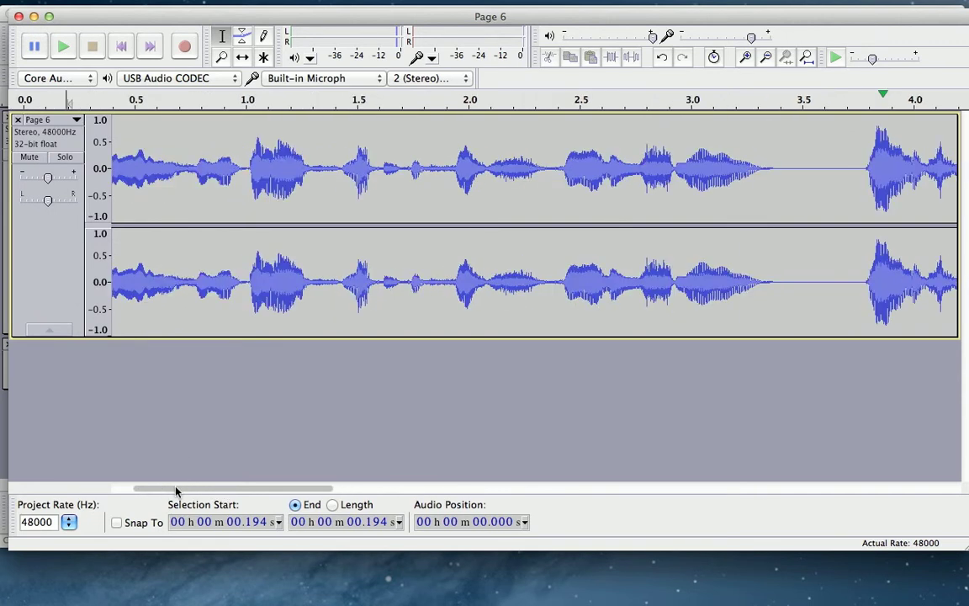
{"action": "scroll", "coordinate": [130, 489], "scroll_direction": "left", "scroll_amount": 2}
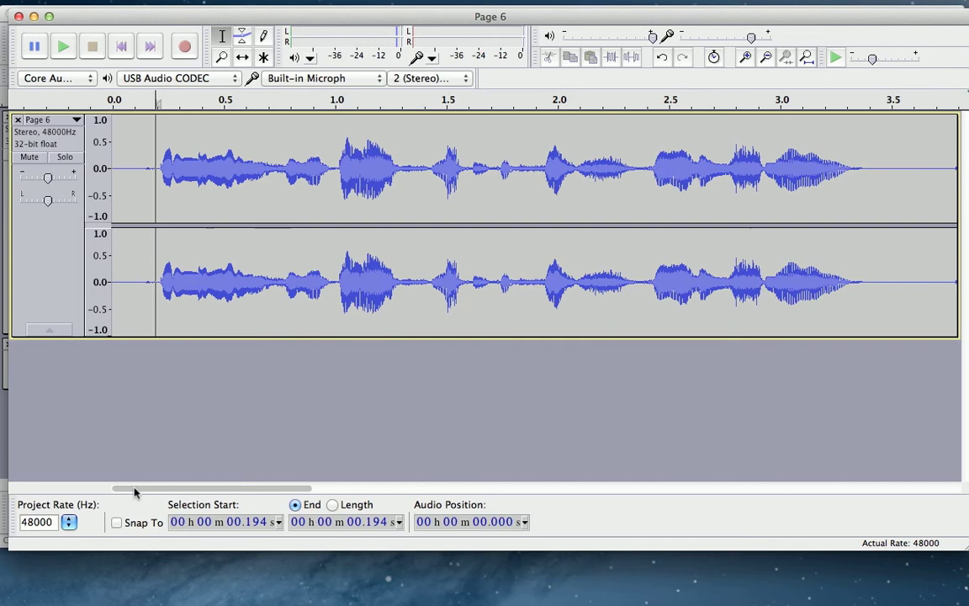
{"action": "left_click", "coordinate": [161, 249]}
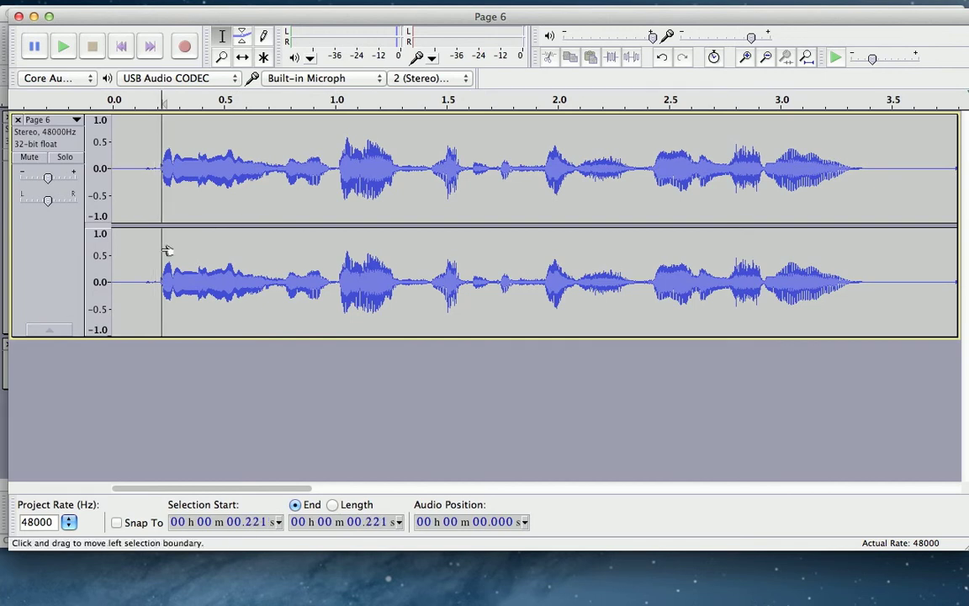
{"action": "left_click", "coordinate": [750, 61]}
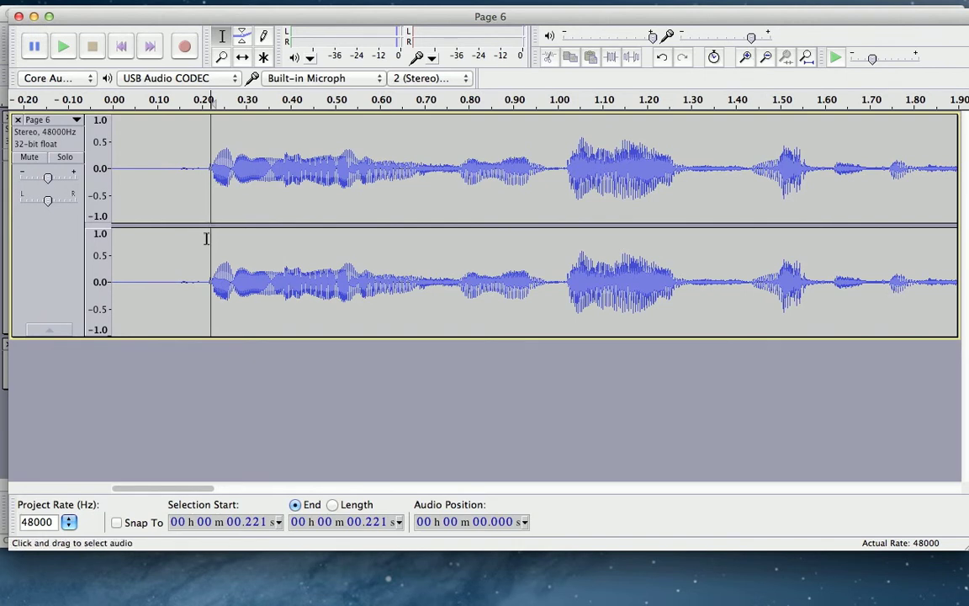
{"action": "mouse_move", "coordinate": [221, 241]}
{"action": "left_mouse_down"}
{"action": "mouse_move", "coordinate": [242, 242]}
{"action": "mouse_move", "coordinate": [229, 243]}
{"action": "left_mouse_up"}
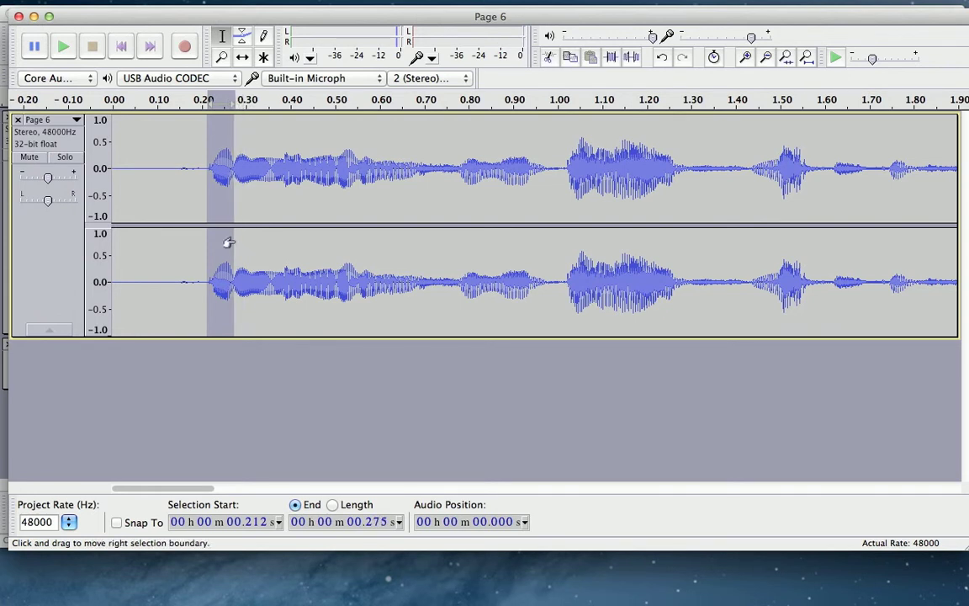
{"action": "key", "text": "space"}
{"action": "key", "text": "space"}
{"action": "key", "text": "super+b"}
{"action": "type", "text": "the"}
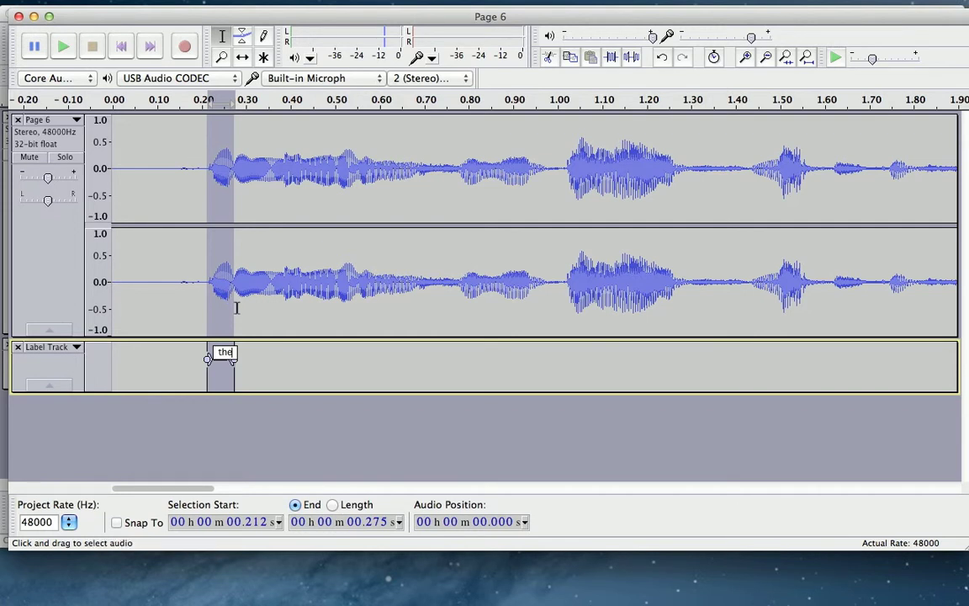
- Audition the audio following "the" from about 0.275 s, with end points at 0.506 s and 1.020 s
{"action": "left_click", "coordinate": [238, 308]}
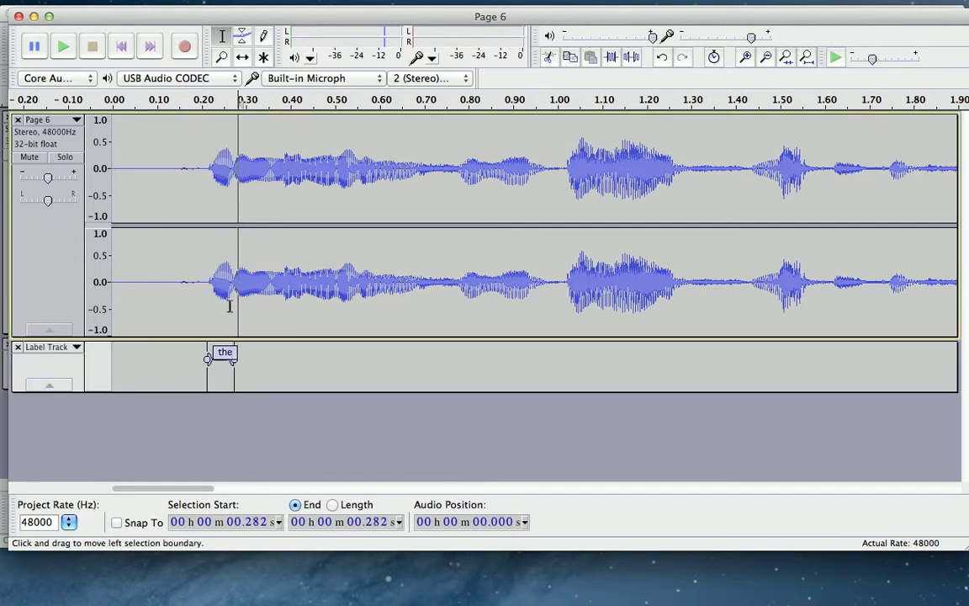
{"action": "left_click", "coordinate": [235, 305]}
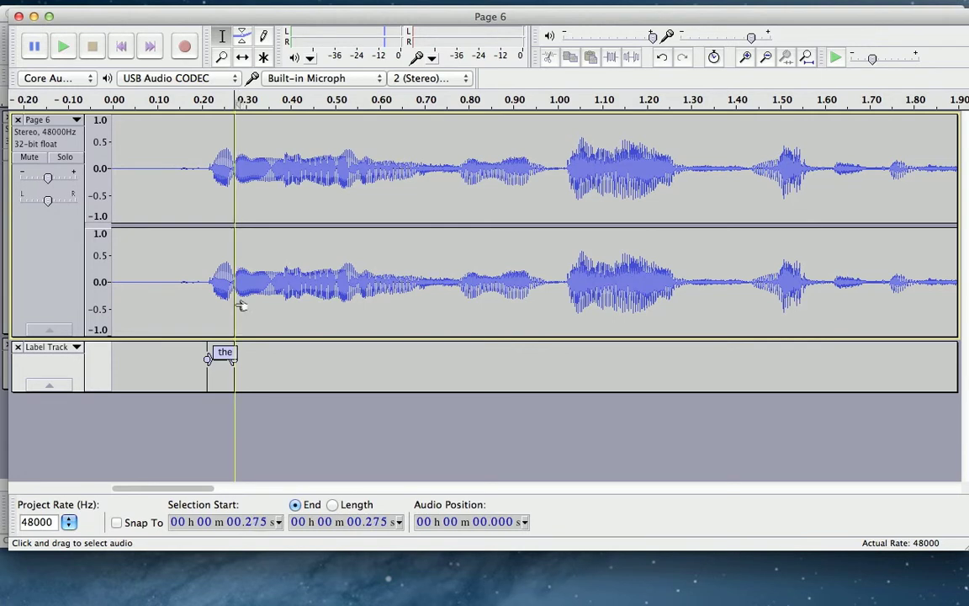
{"action": "left_click", "coordinate": [334, 304], "text": "shift"}
{"action": "key", "text": "space"}
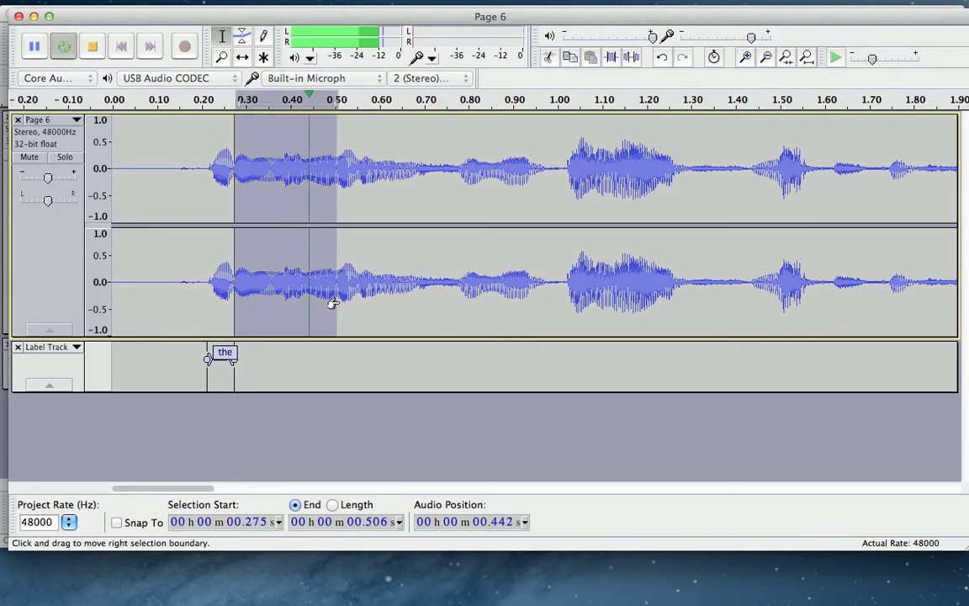
{"action": "left_click", "coordinate": [561, 307], "text": "shift"}
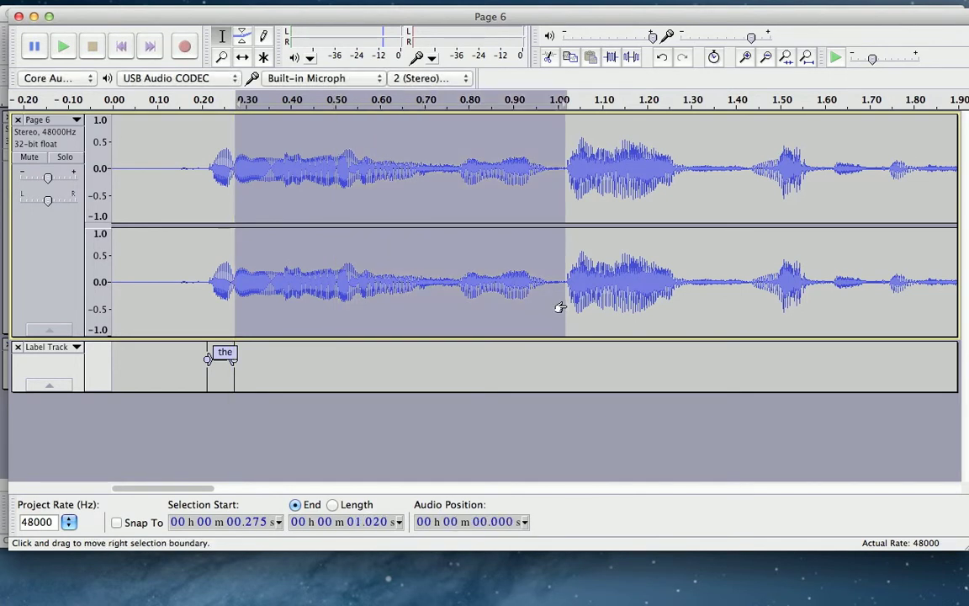
{"action": "key", "text": "space"}
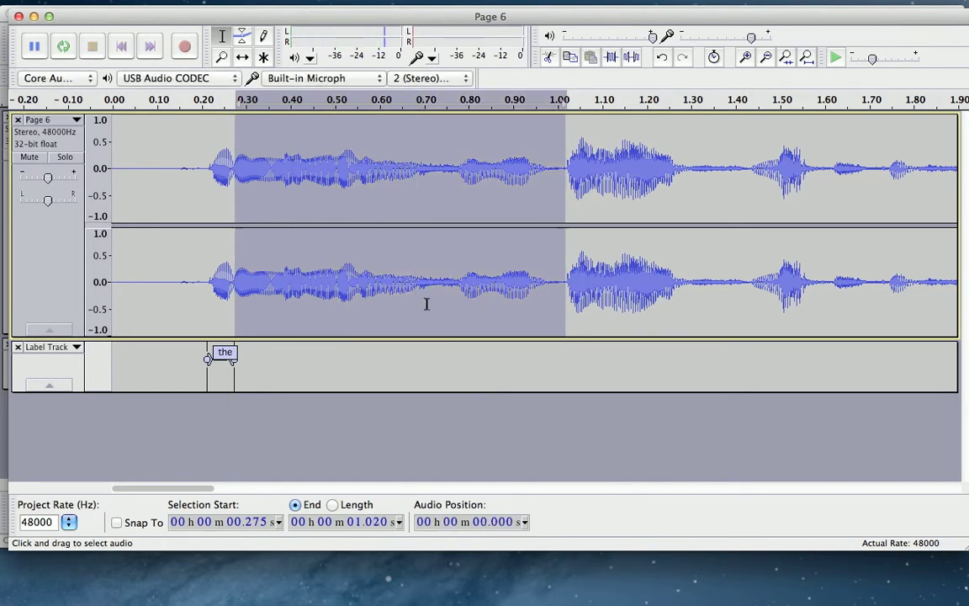
- Shorten the selection to end at about 0.690 s, audition it and label it "moon"
{"action": "left_click", "coordinate": [425, 305], "text": "shift"}
{"action": "key", "text": "space"}
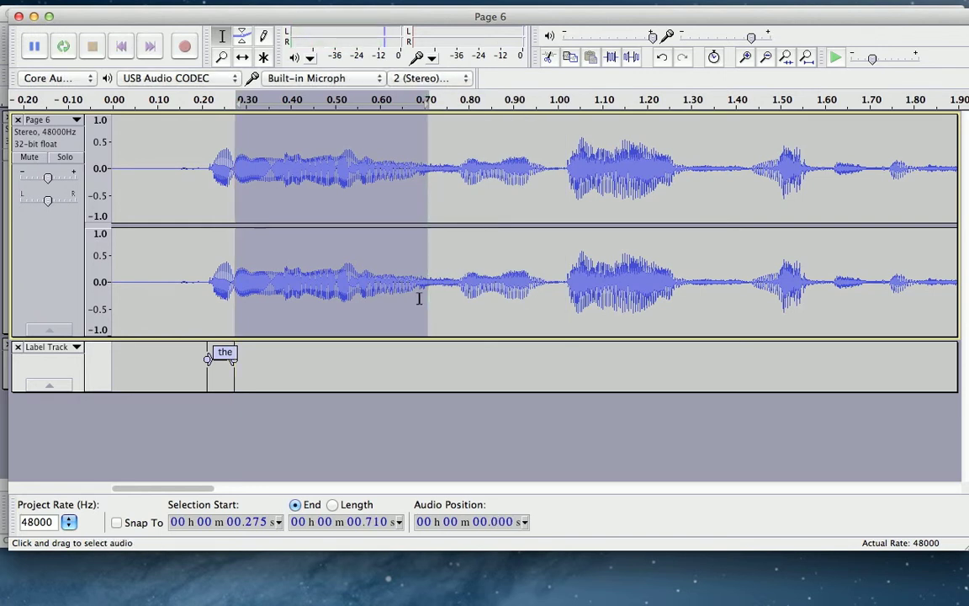
{"action": "left_click", "coordinate": [416, 300], "text": "shift"}
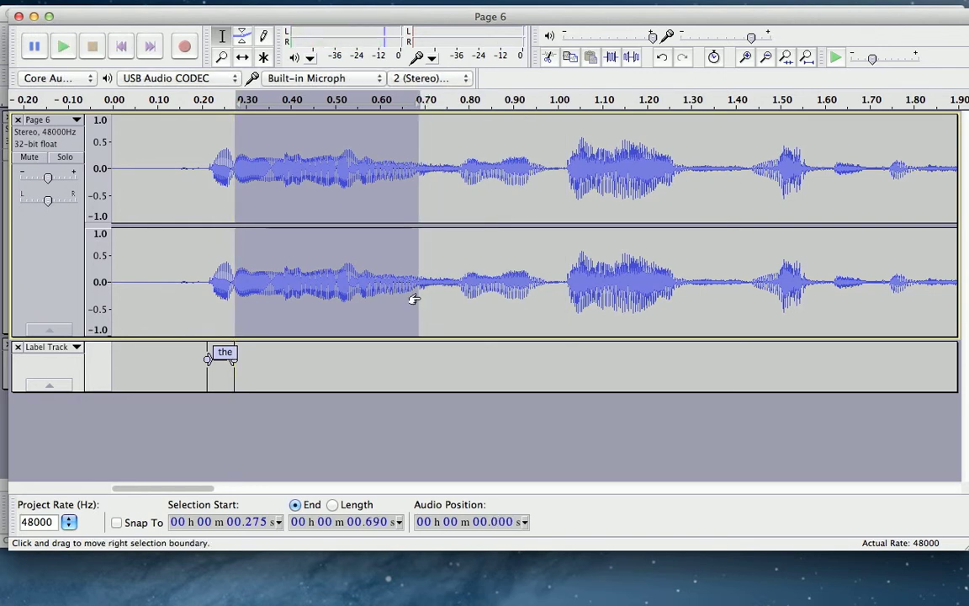
{"action": "key", "text": "space"}
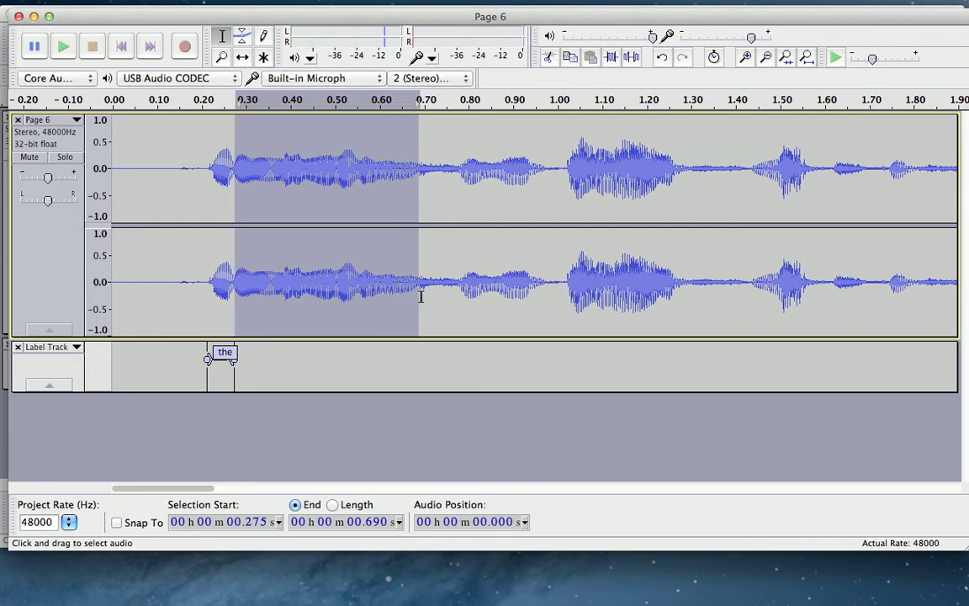
{"action": "key", "text": "super+b"}
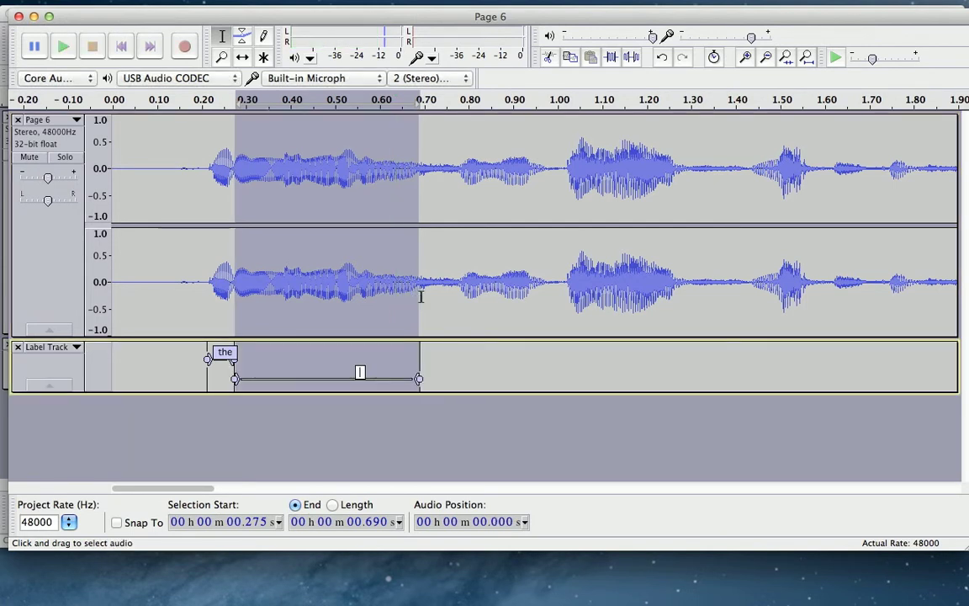
{"action": "type", "text": "moon"}
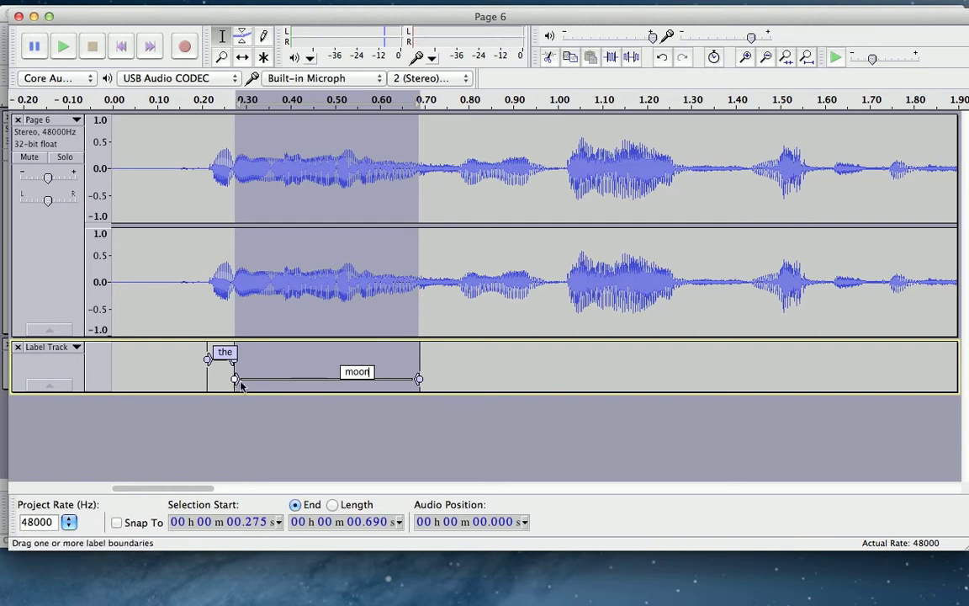
- Adjust the "moon" label to span about 0.282 s to 0.698 s, leaving a small gap after "the"
{"action": "left_click_drag", "start_coordinate": [236, 382], "coordinate": [241, 385]}
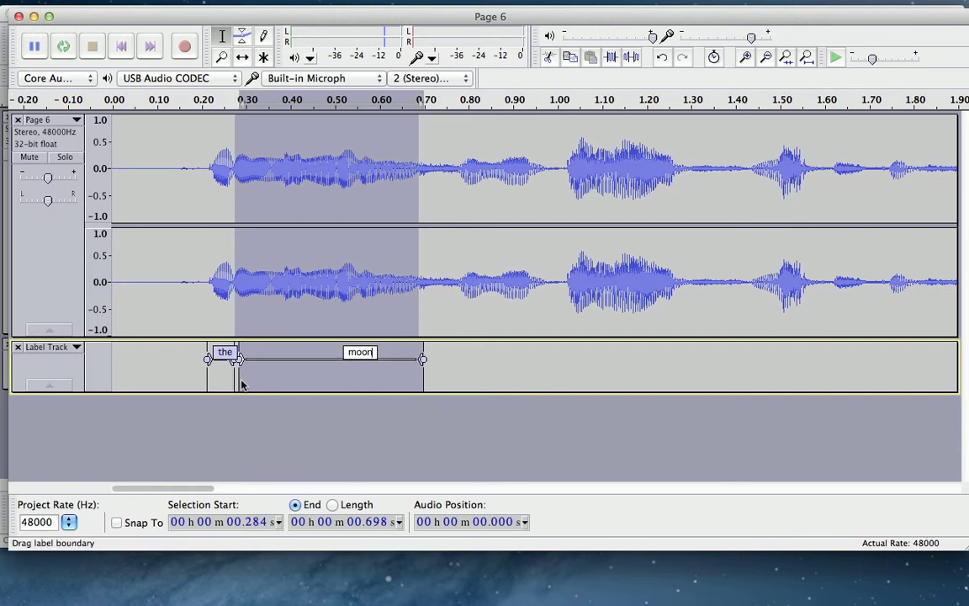
{"action": "left_click_drag", "start_coordinate": [242, 357], "coordinate": [240, 354]}
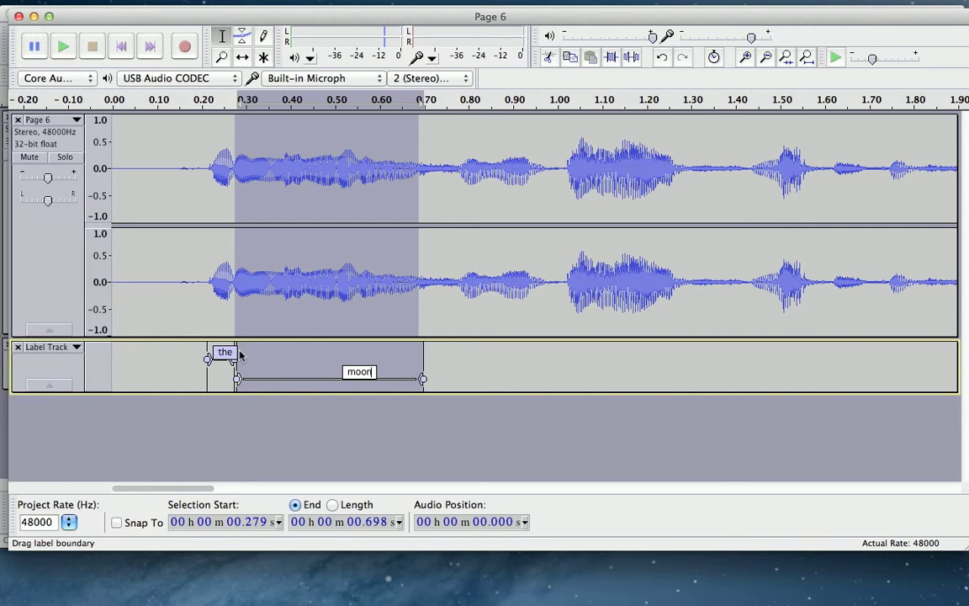
{"action": "left_click_drag", "start_coordinate": [240, 355], "coordinate": [241, 356]}
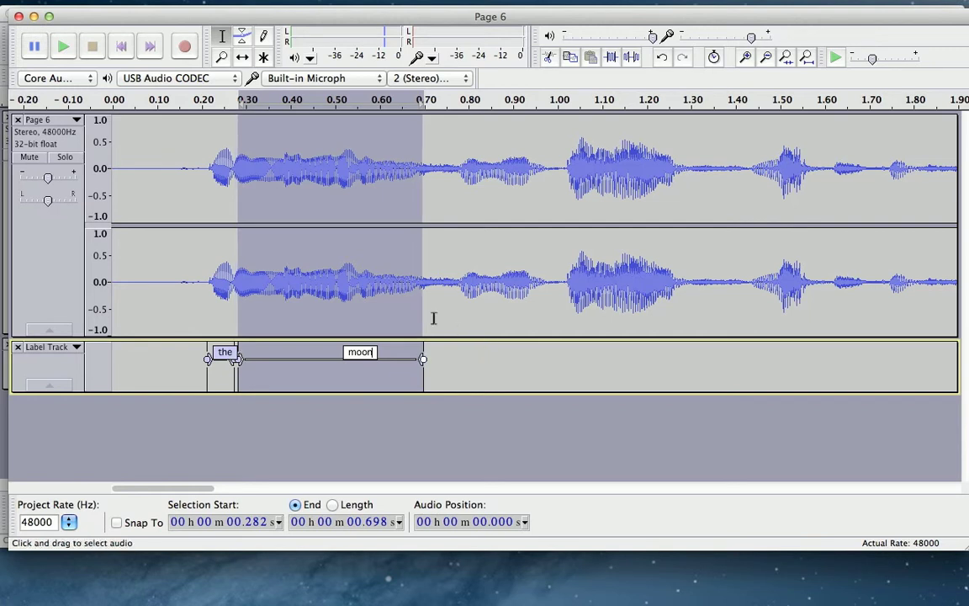
- Audition the audio following "moon" from about 0.707 s, with end points at about 1.025 s and 0.868 s
{"action": "left_click", "coordinate": [426, 315]}
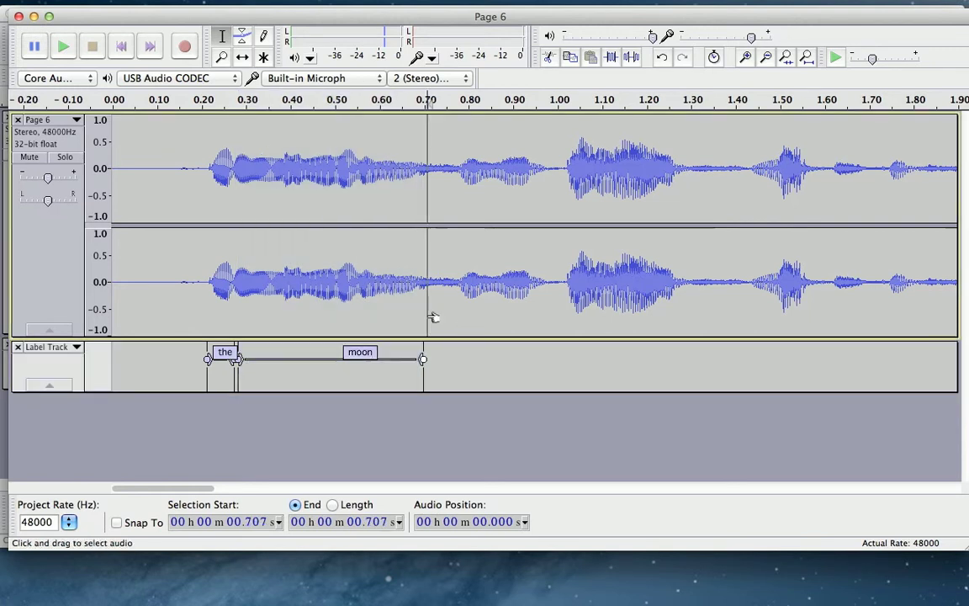
{"action": "left_click", "coordinate": [566, 312], "text": "shift"}
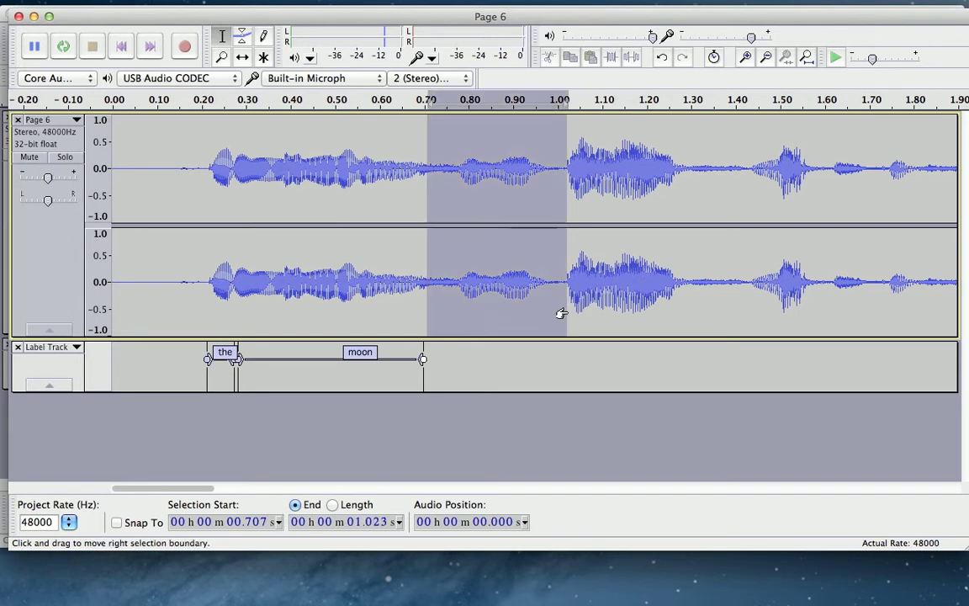
{"action": "left_click", "coordinate": [493, 321], "text": "shift"}
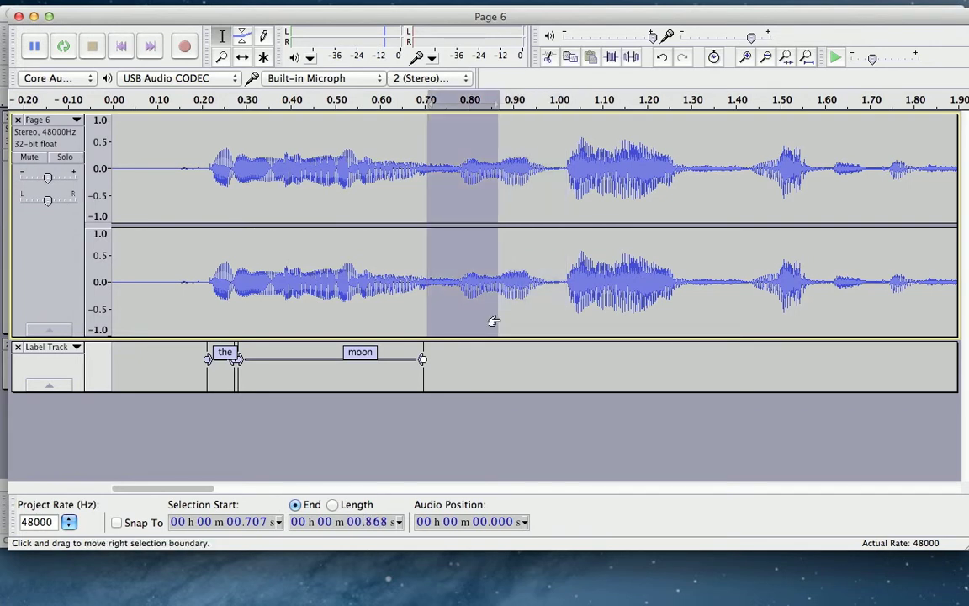
{"action": "left_click", "coordinate": [566, 316], "text": "shift"}
{"action": "key", "text": "space"}
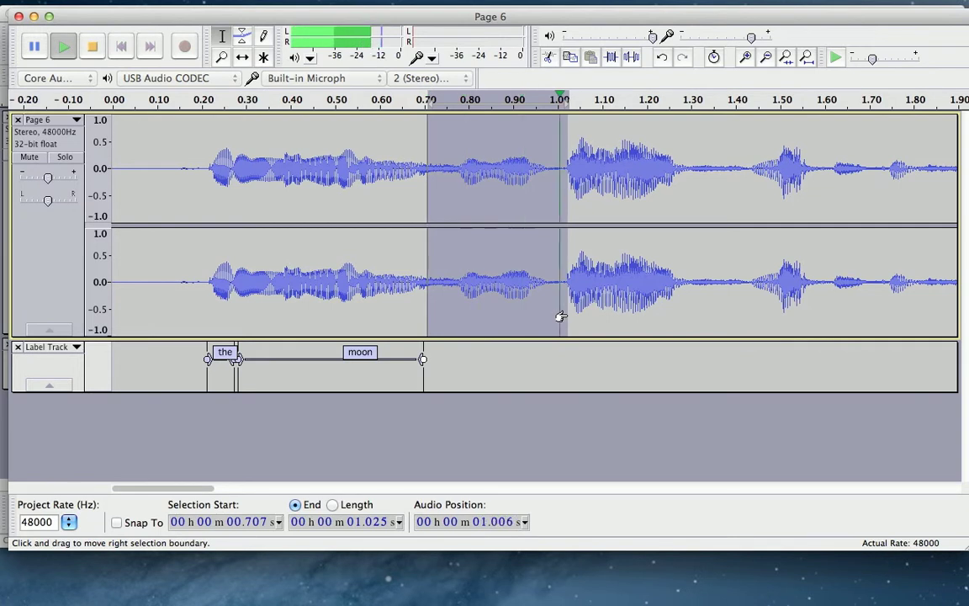
{"action": "left_click", "coordinate": [492, 319], "text": "shift"}
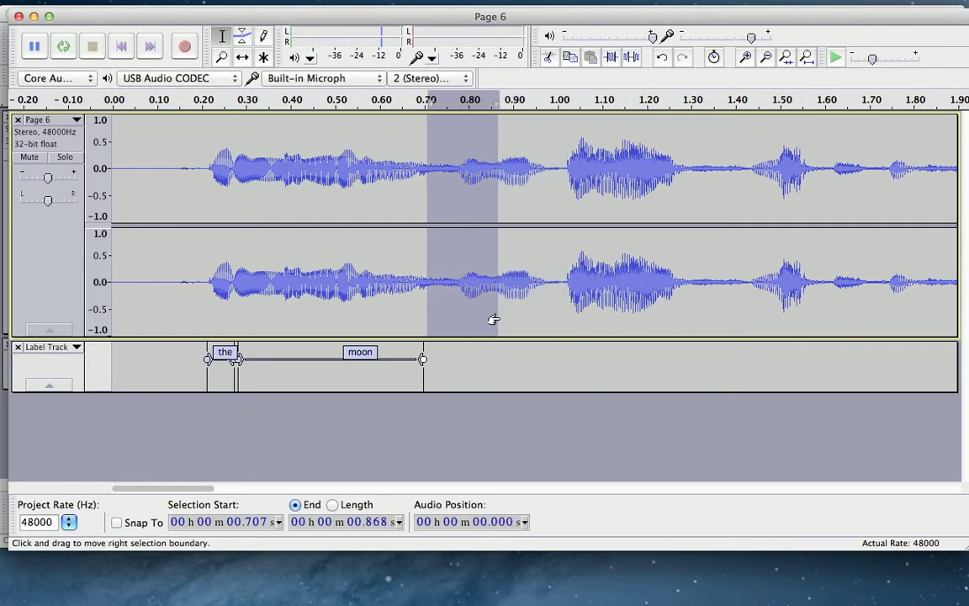
{"action": "key", "text": "space"}
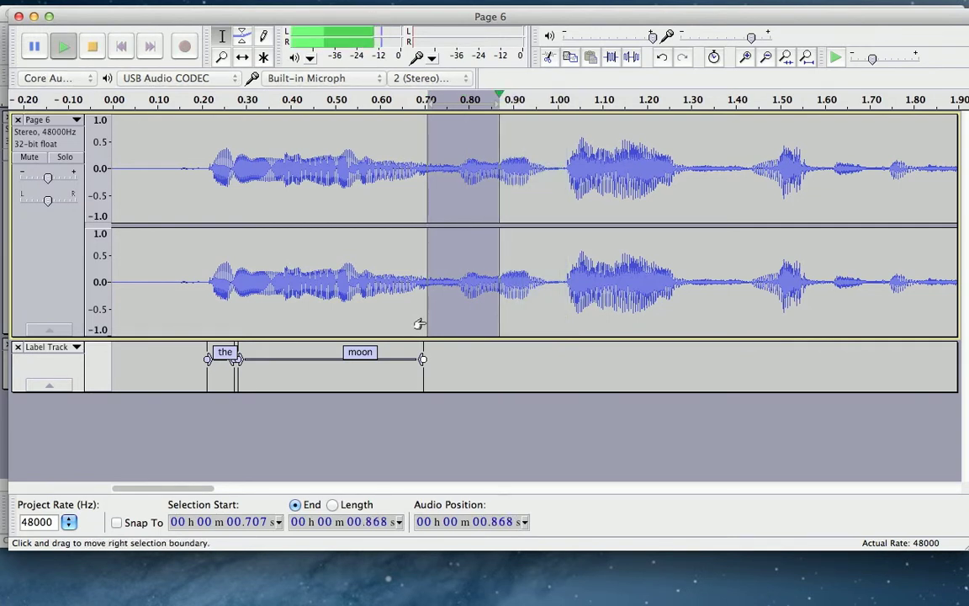
- Reselect the third spoken word from about 0.690 s to 0.872 s and audition it
{"action": "left_click", "coordinate": [419, 312]}
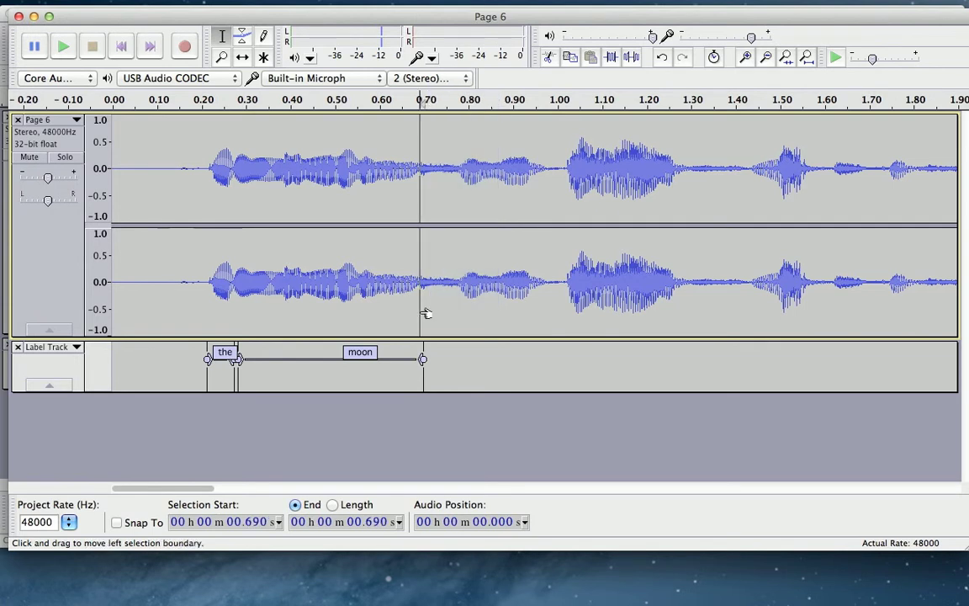
{"action": "left_click", "coordinate": [500, 308], "text": "shift"}
{"action": "key", "text": "space"}
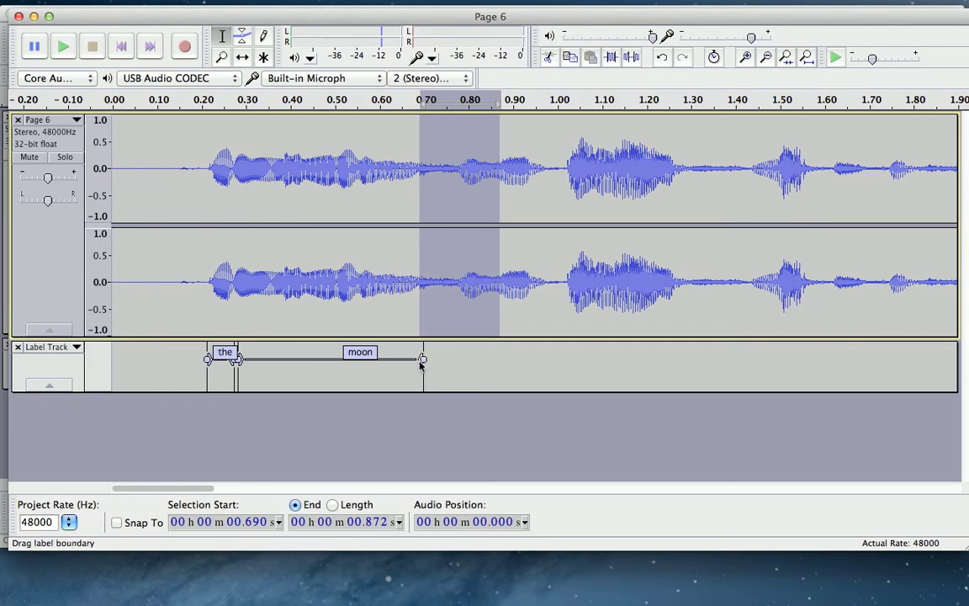
- Shorten the "moon" label to end at about 0.683 s, and label the selected audio "from"
{"action": "left_click_drag", "start_coordinate": [420, 364], "coordinate": [415, 363]}
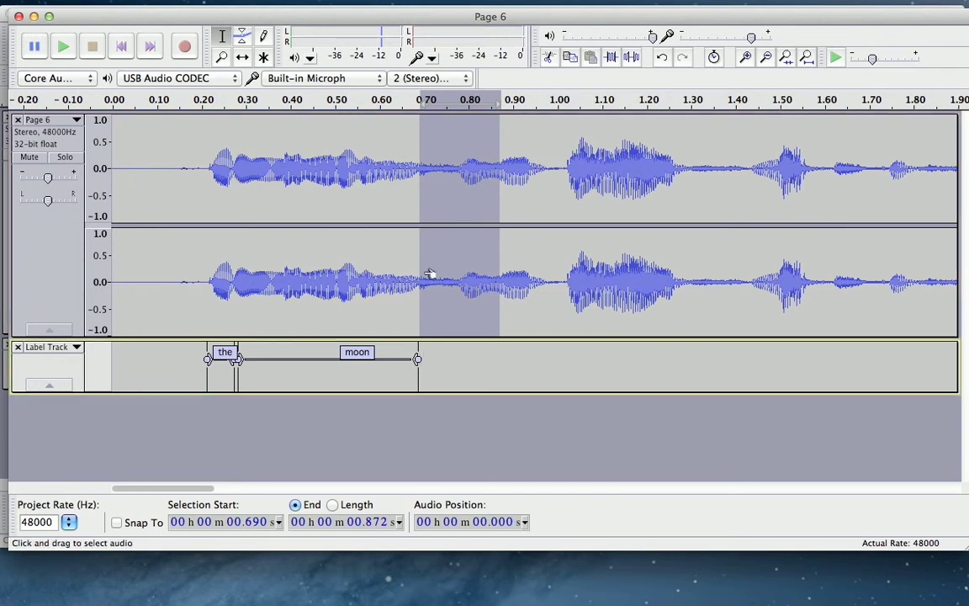
{"action": "left_click_drag", "start_coordinate": [416, 363], "coordinate": [414, 362]}
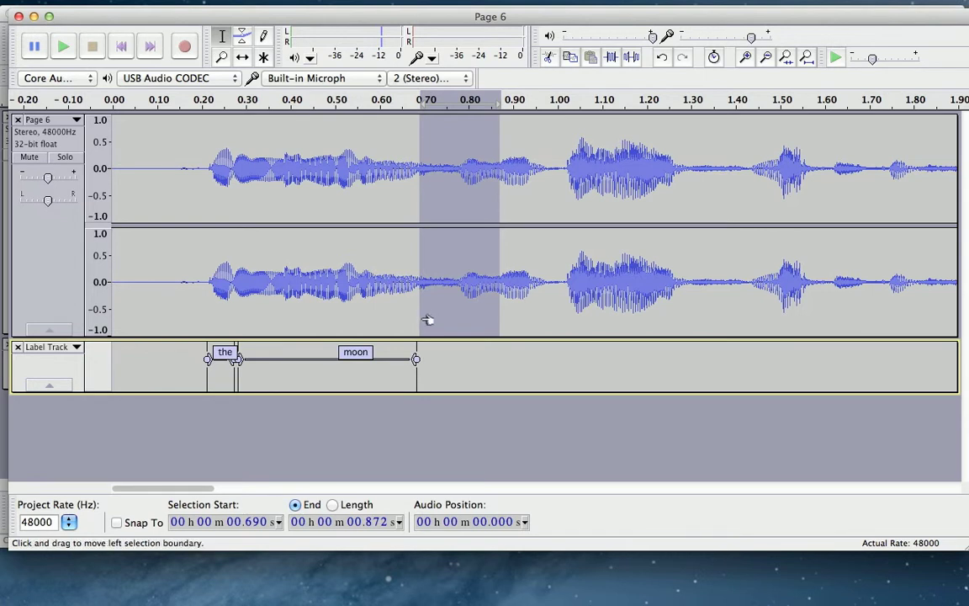
{"action": "key", "text": "ctrl+b"}
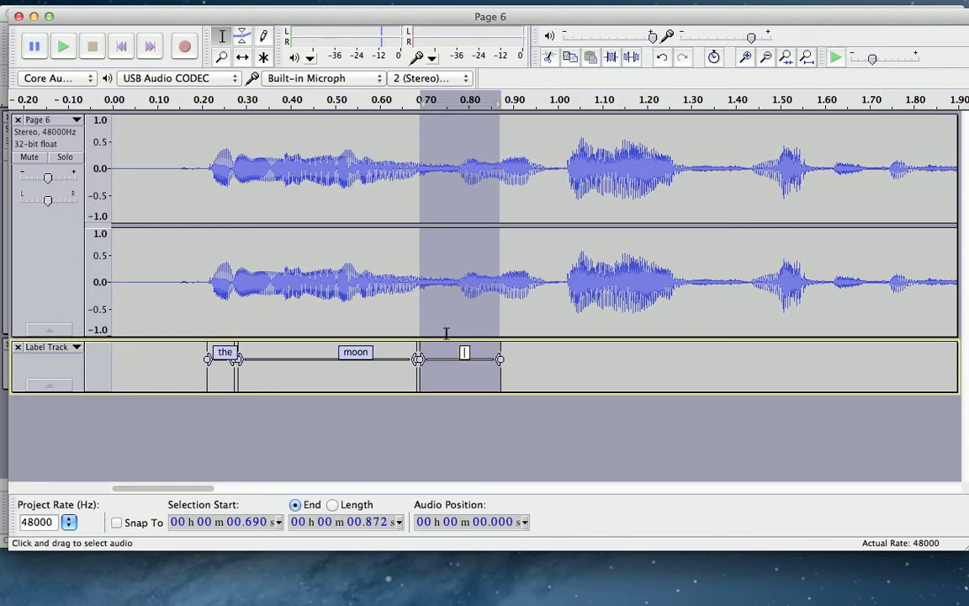
{"action": "type", "text": "from"}
- Select the audio following "from" from about 0.872 s to 1.290 s and audition it repeatedly
{"action": "left_click", "coordinate": [502, 316]}
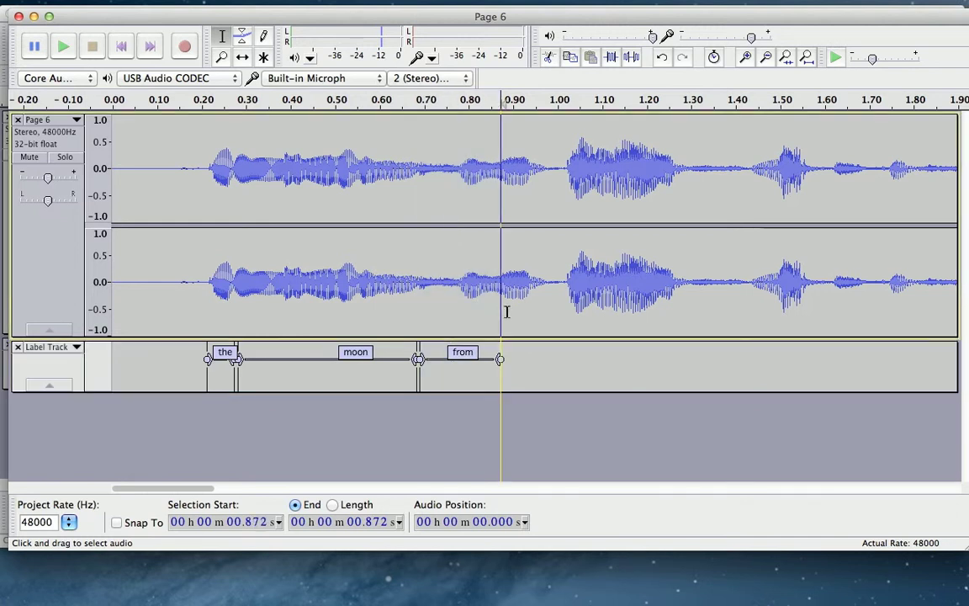
{"action": "left_click", "coordinate": [685, 307], "text": "shift"}
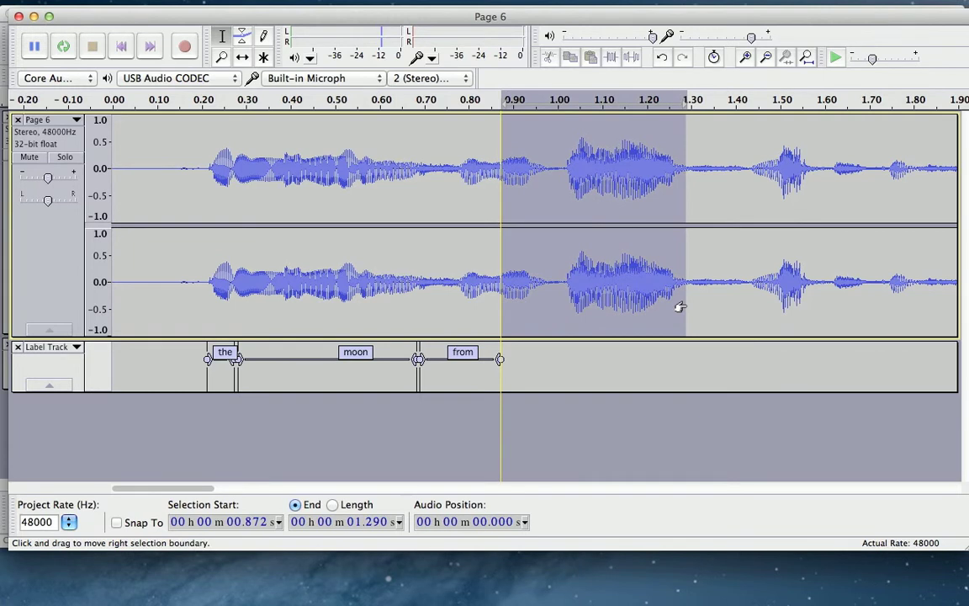
{"action": "key", "text": "shift+space"}
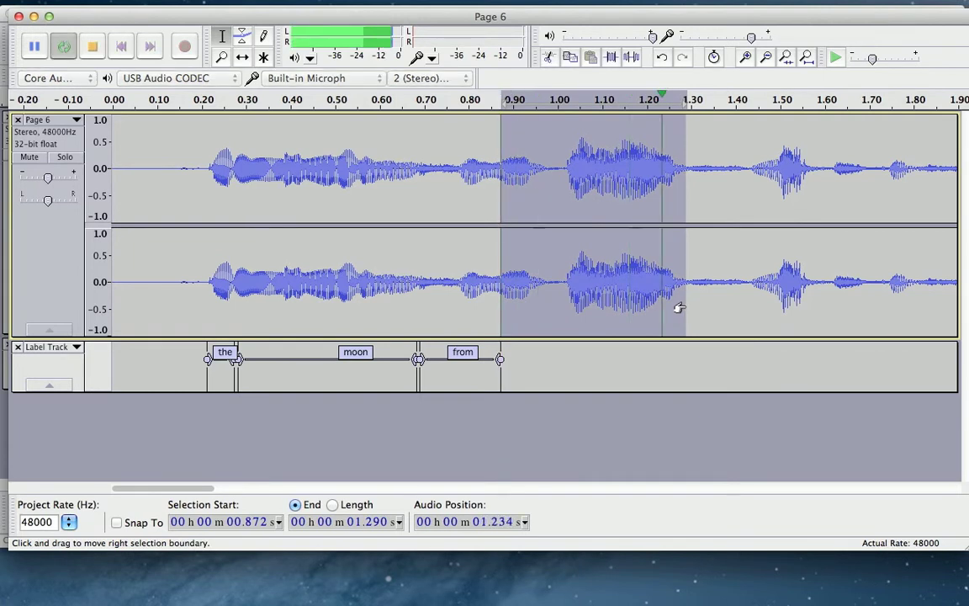
{"action": "key", "text": "space"}
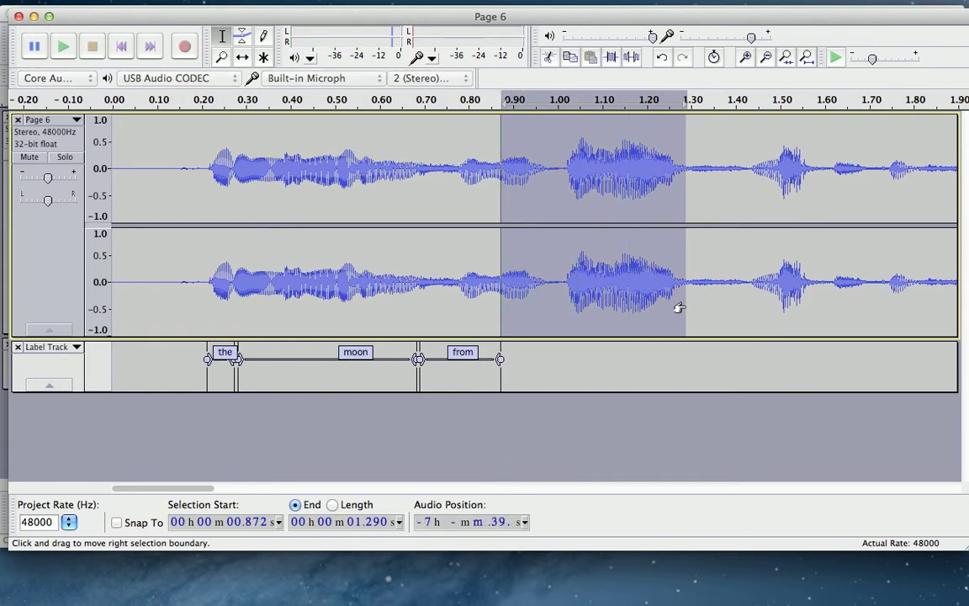
{"action": "key", "text": "shift+space"}
{"action": "key", "text": "space"}
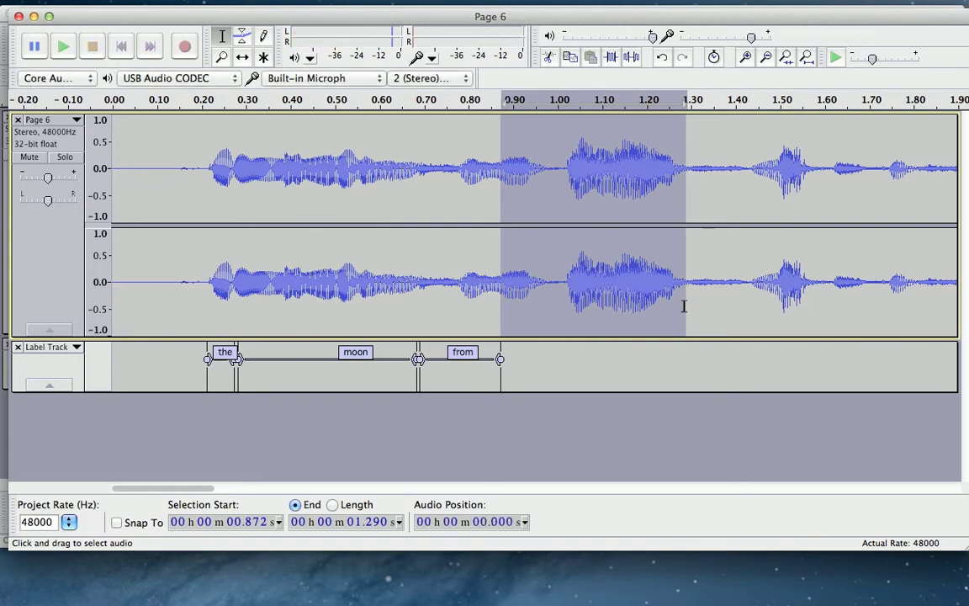
{"action": "key", "text": "shift+space"}
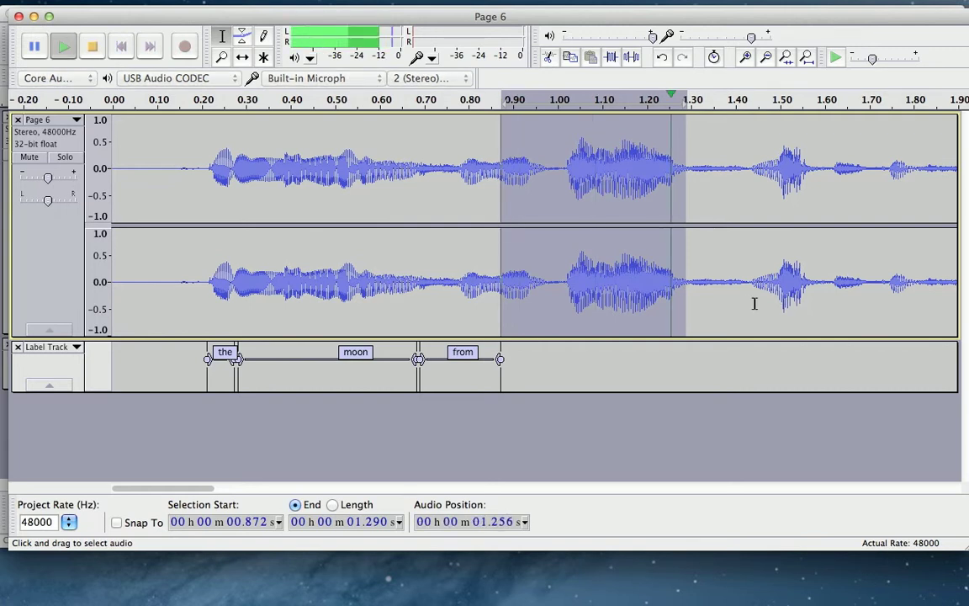
- Extend the selection to end at about 1.439 s, audition it and label it "above"
{"action": "left_click", "coordinate": [754, 303], "text": "shift"}
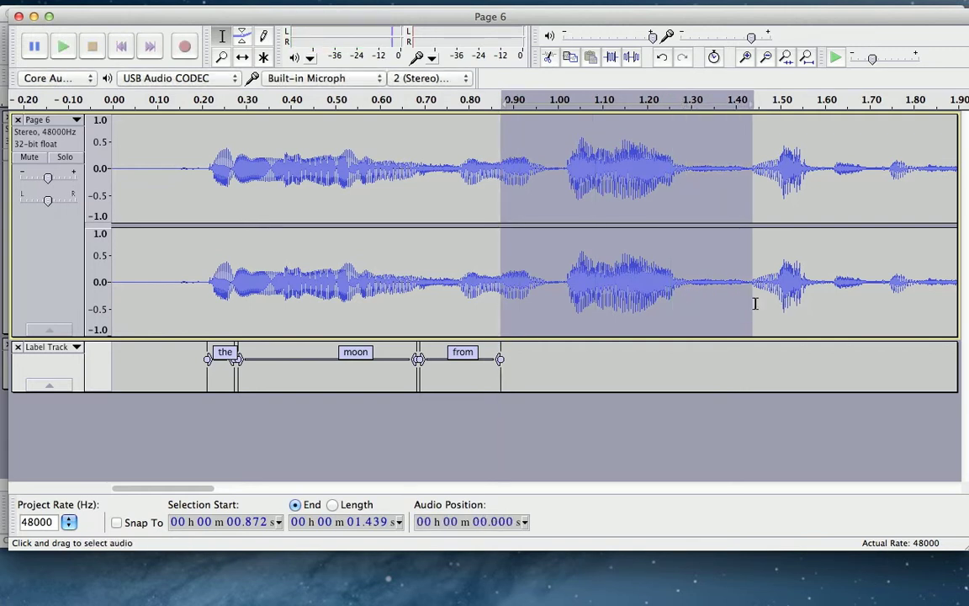
{"action": "key", "text": "space"}
{"action": "key", "text": "space"}
{"action": "key", "text": "super+b"}
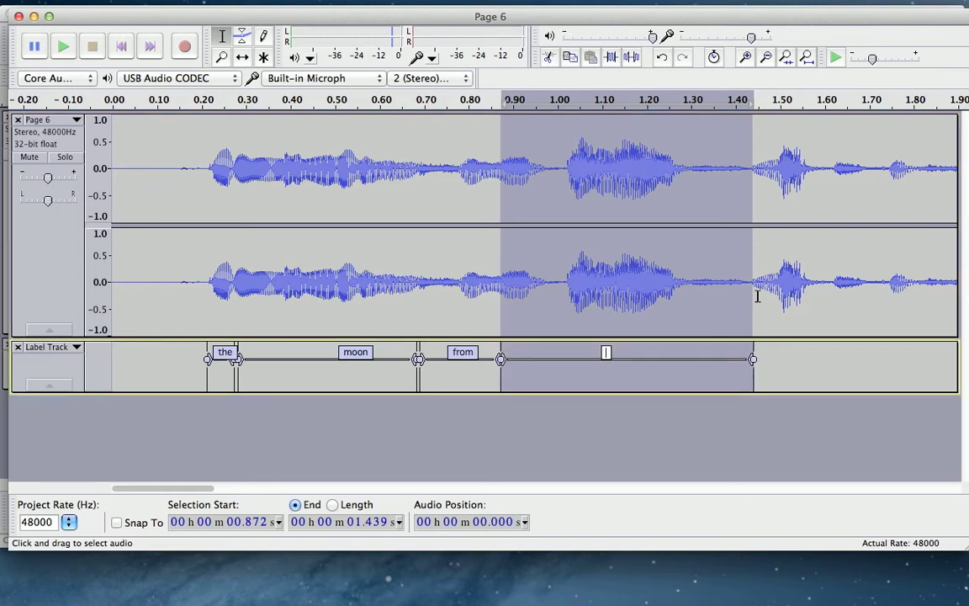
{"action": "type", "text": "above"}
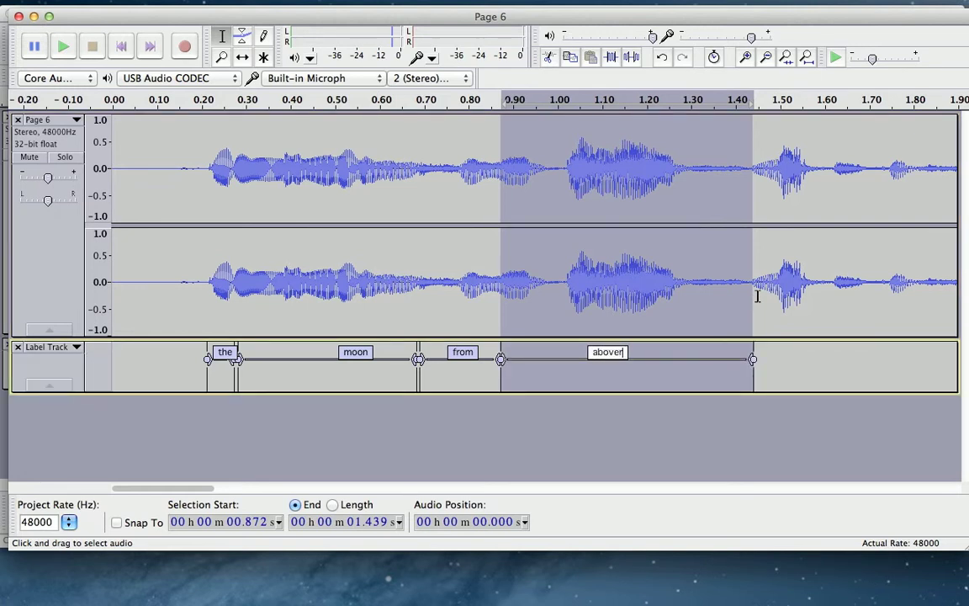
{"action": "type", "text": "r"}
{"action": "key", "text": "BackSpace"}
{"action": "type", "text": ","}
{"action": "key", "text": "BackSpace"}
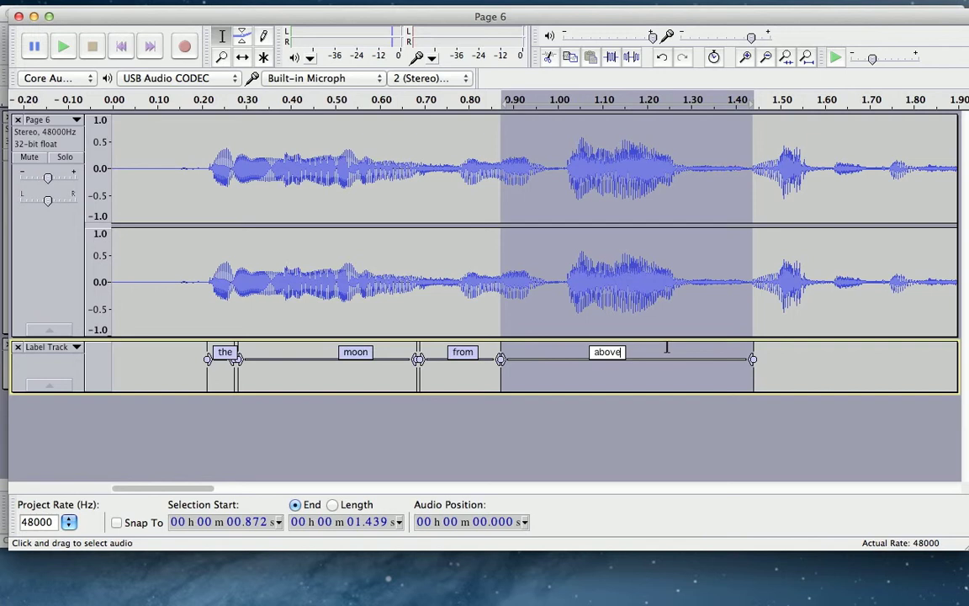
{"action": "left_click", "coordinate": [762, 420]}
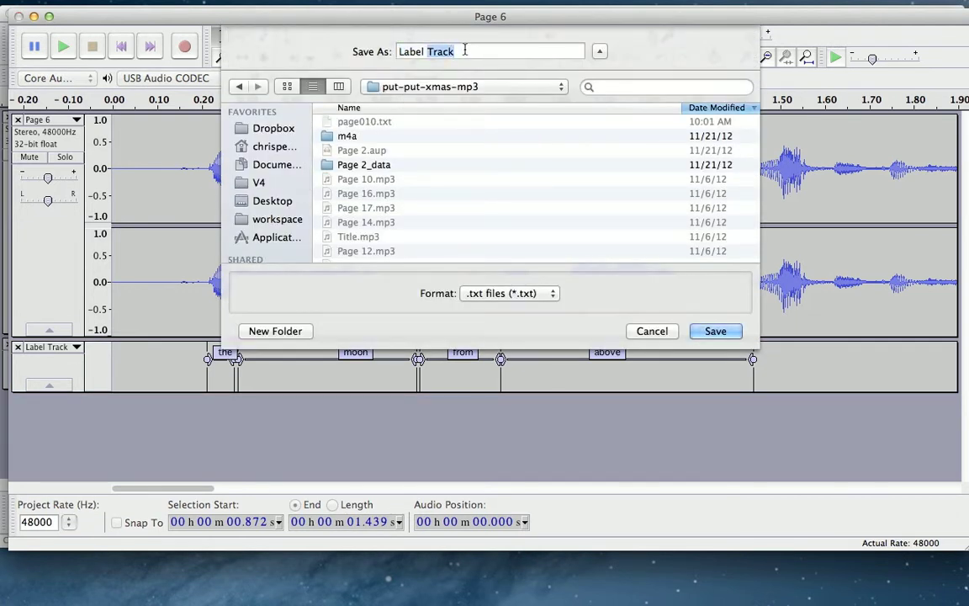
- Export the label track as page006.txt in the put-put-xmas-mp3 folder
{"action": "type", "text": "pa"}
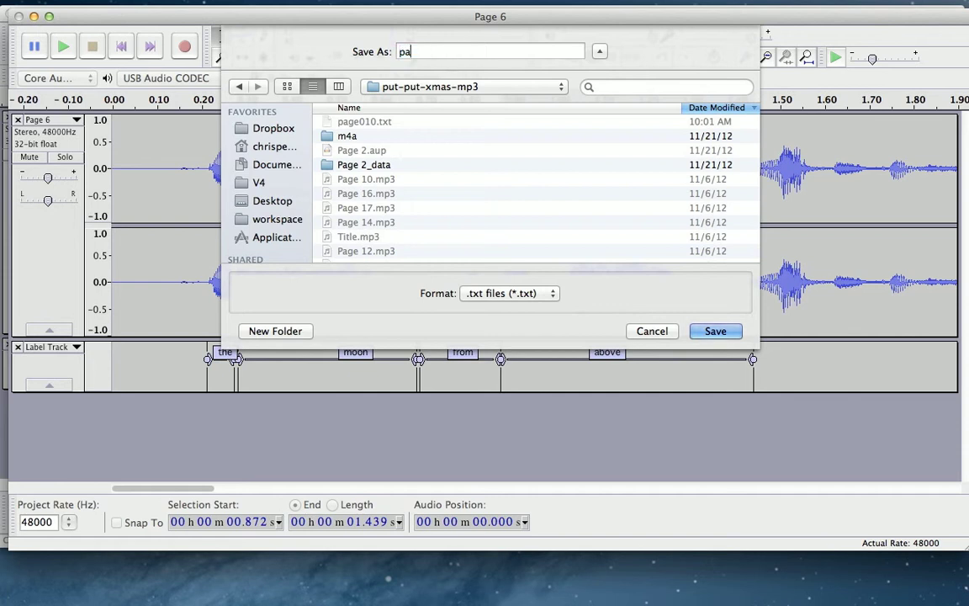
{"action": "type", "text": "ge006"}
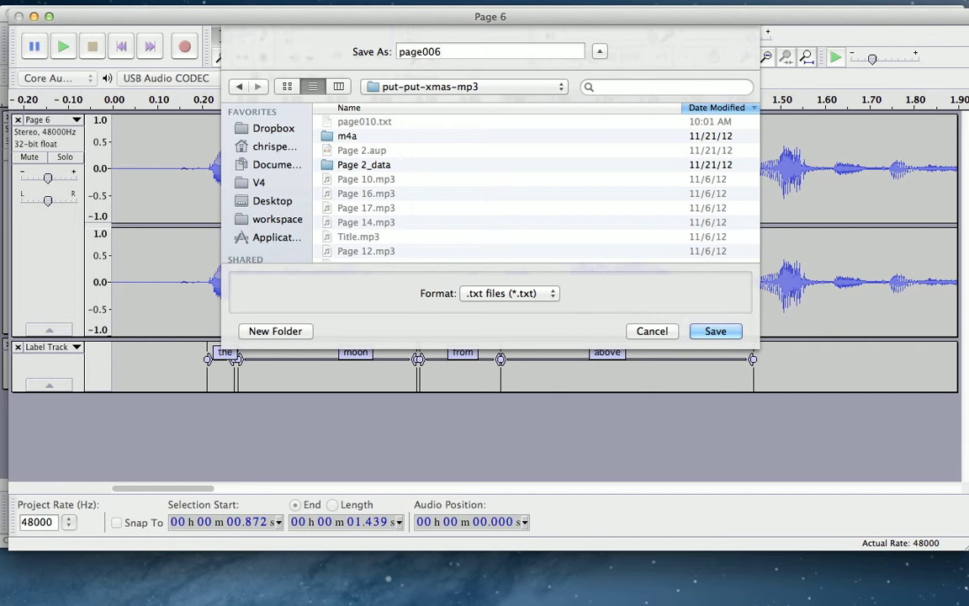
{"action": "type", "text": ".txt"}
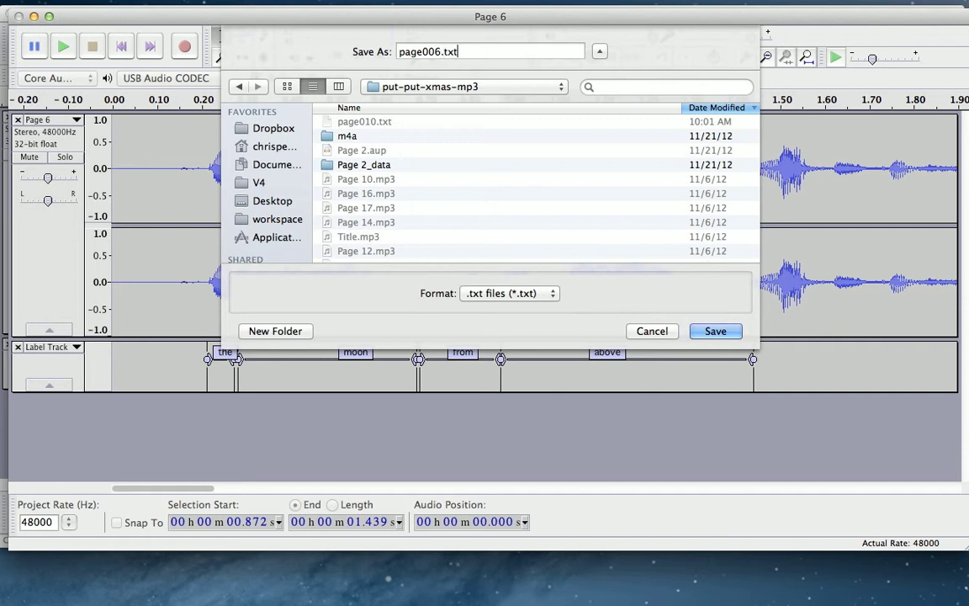
{"action": "key", "text": "Return"}
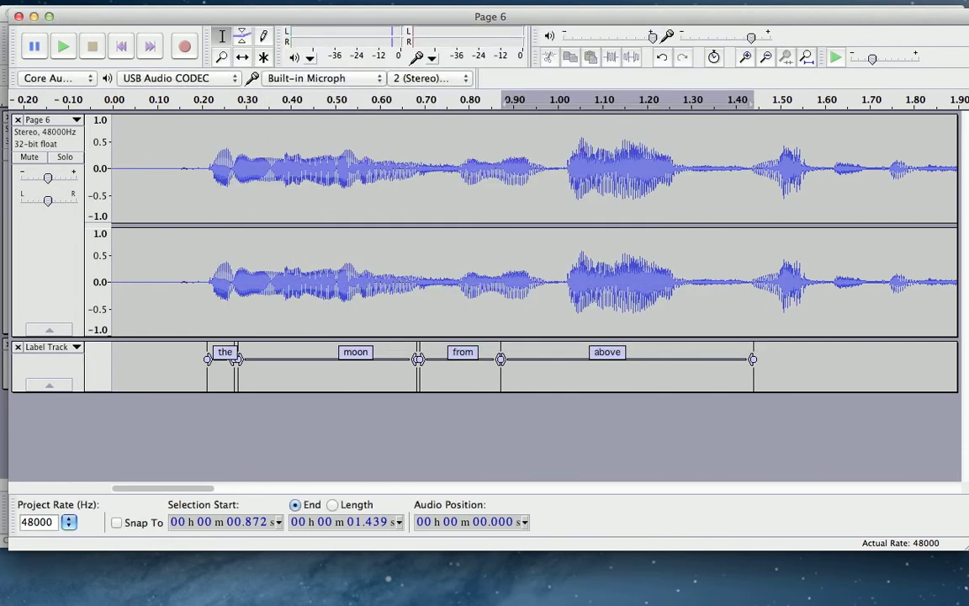
- Switch to the text editor with page006.txt and examine the start and end times of the exported word labels
{"action": "key", "text": "super+Tab"}
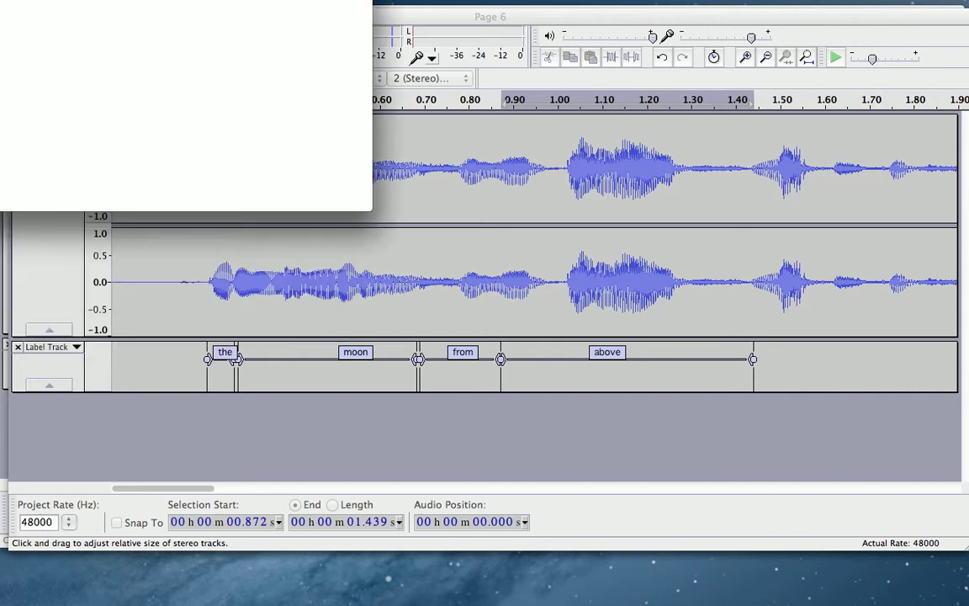
{"action": "left_click_drag", "start_coordinate": [186, 0], "coordinate": [475, 137]}
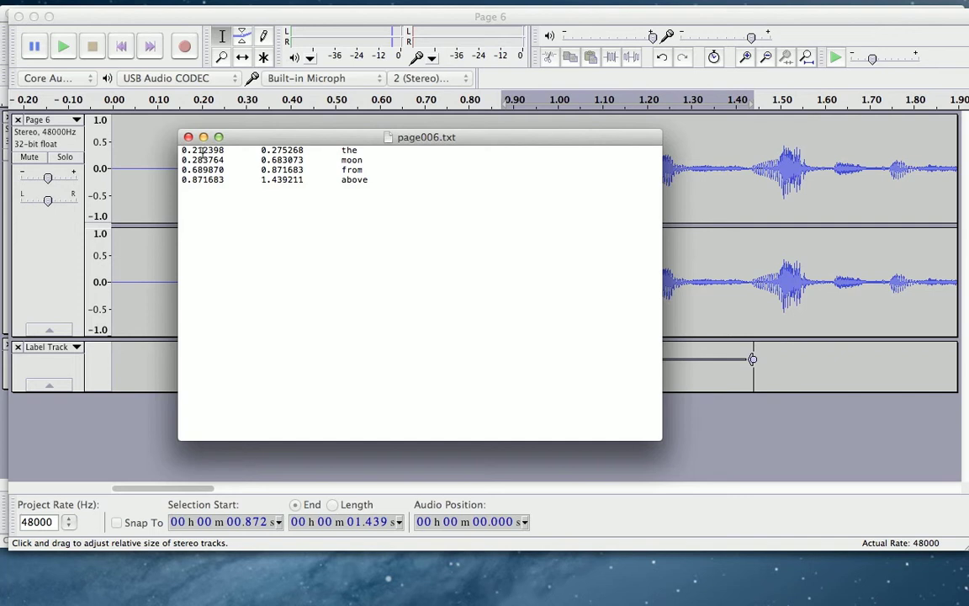
{"action": "double_click", "coordinate": [280, 150]}
{"action": "double_click", "coordinate": [190, 160]}
- Try adding punctuation after "above" in the last line of page006.txt, and remove it again
{"action": "left_click", "coordinate": [370, 181]}
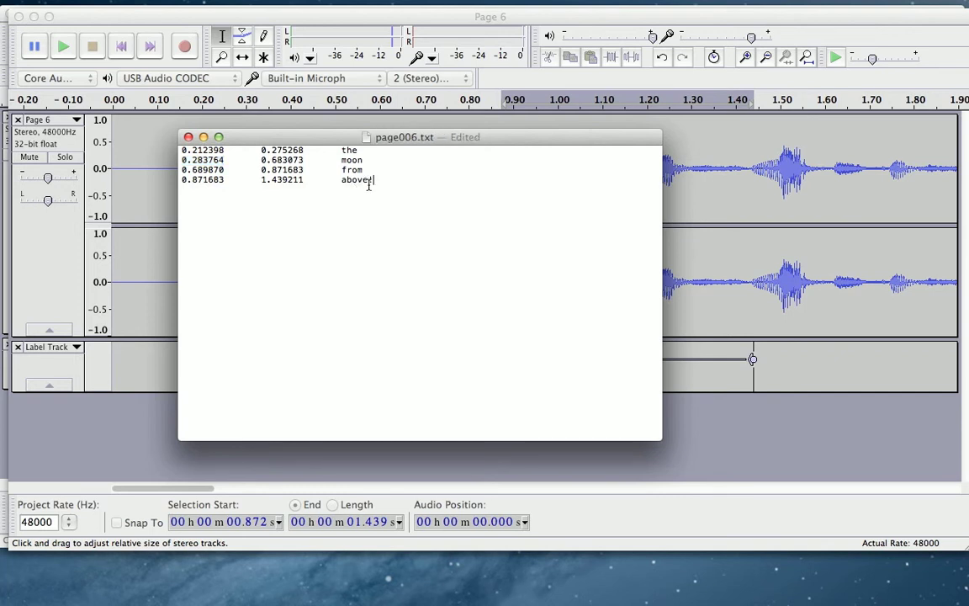
{"action": "type", "text": "."}
{"action": "key", "text": "BackSpace"}
{"action": "type", "text": ","}
{"action": "key", "text": "BackSpace"}
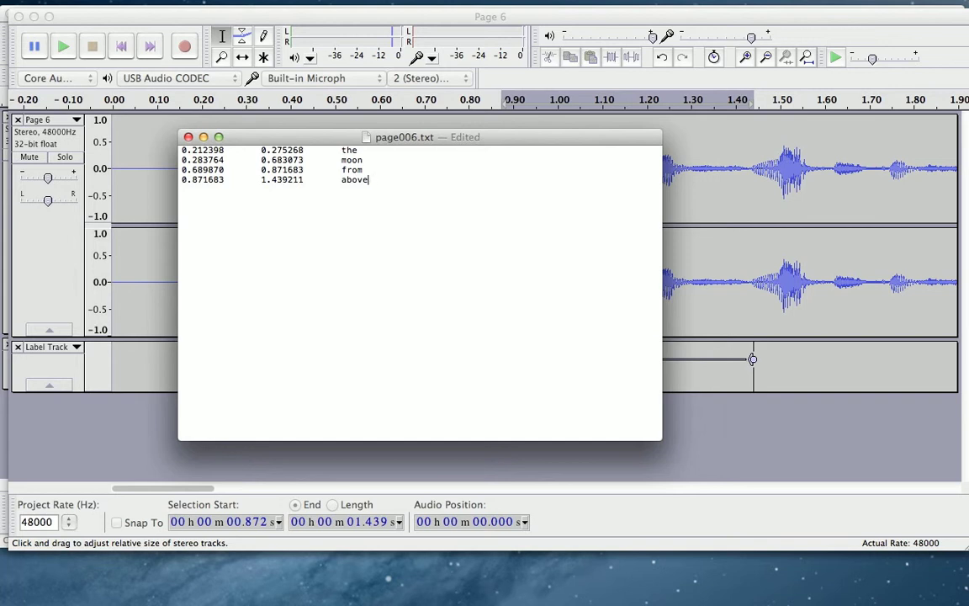